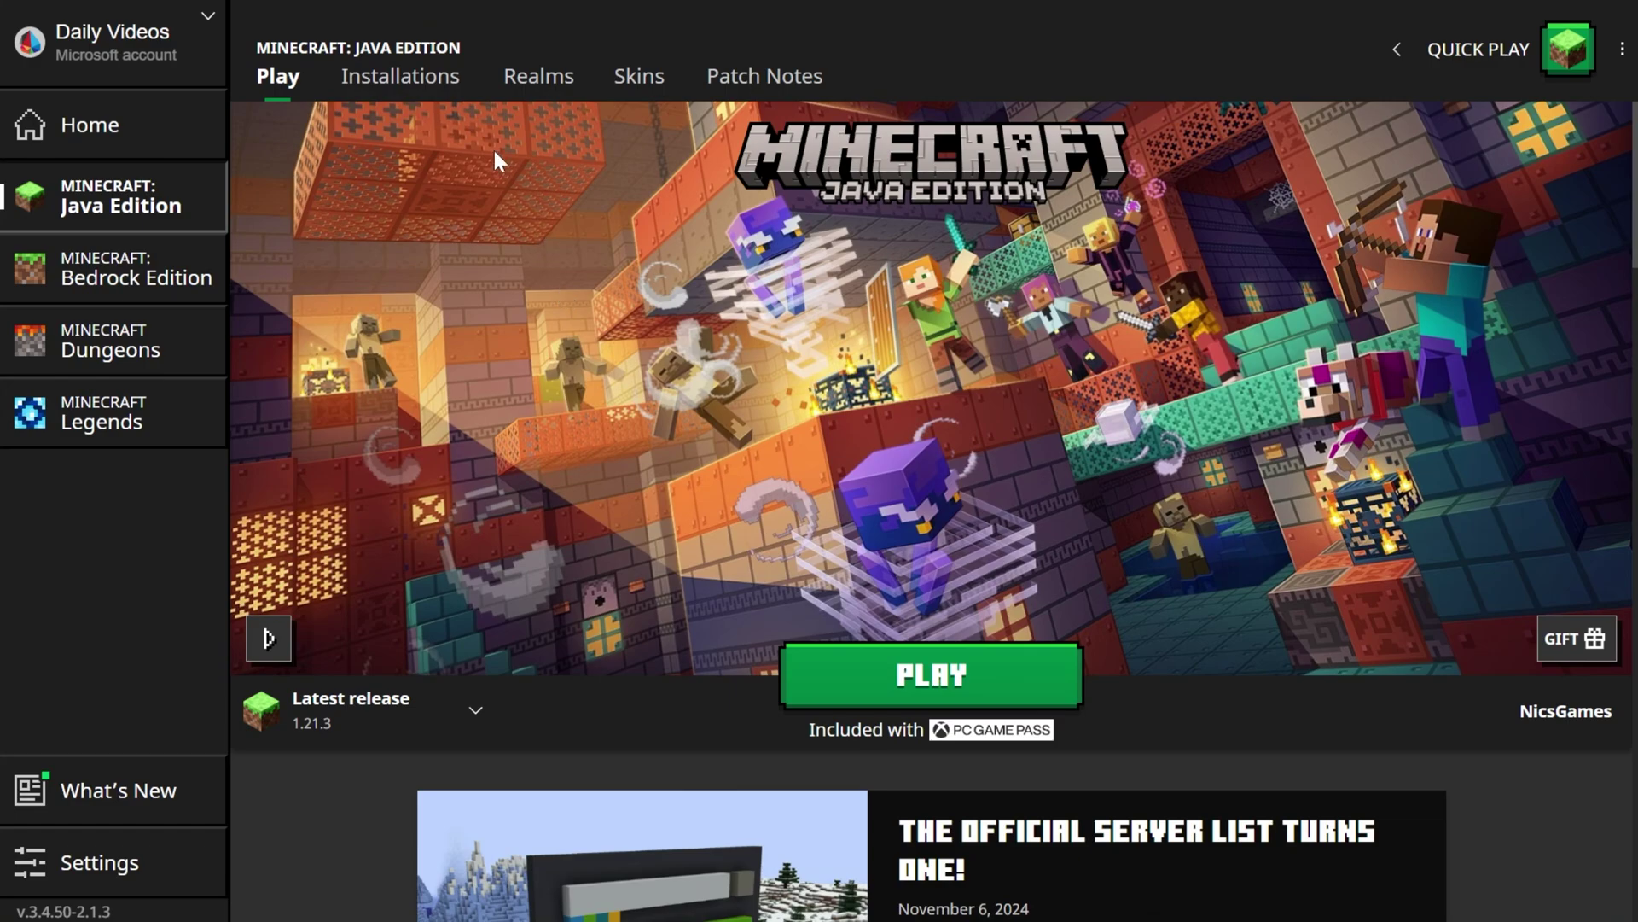
# Show the Java Edition Installations list, including Latest release 1.21.3.
pyautogui.click(400, 77)
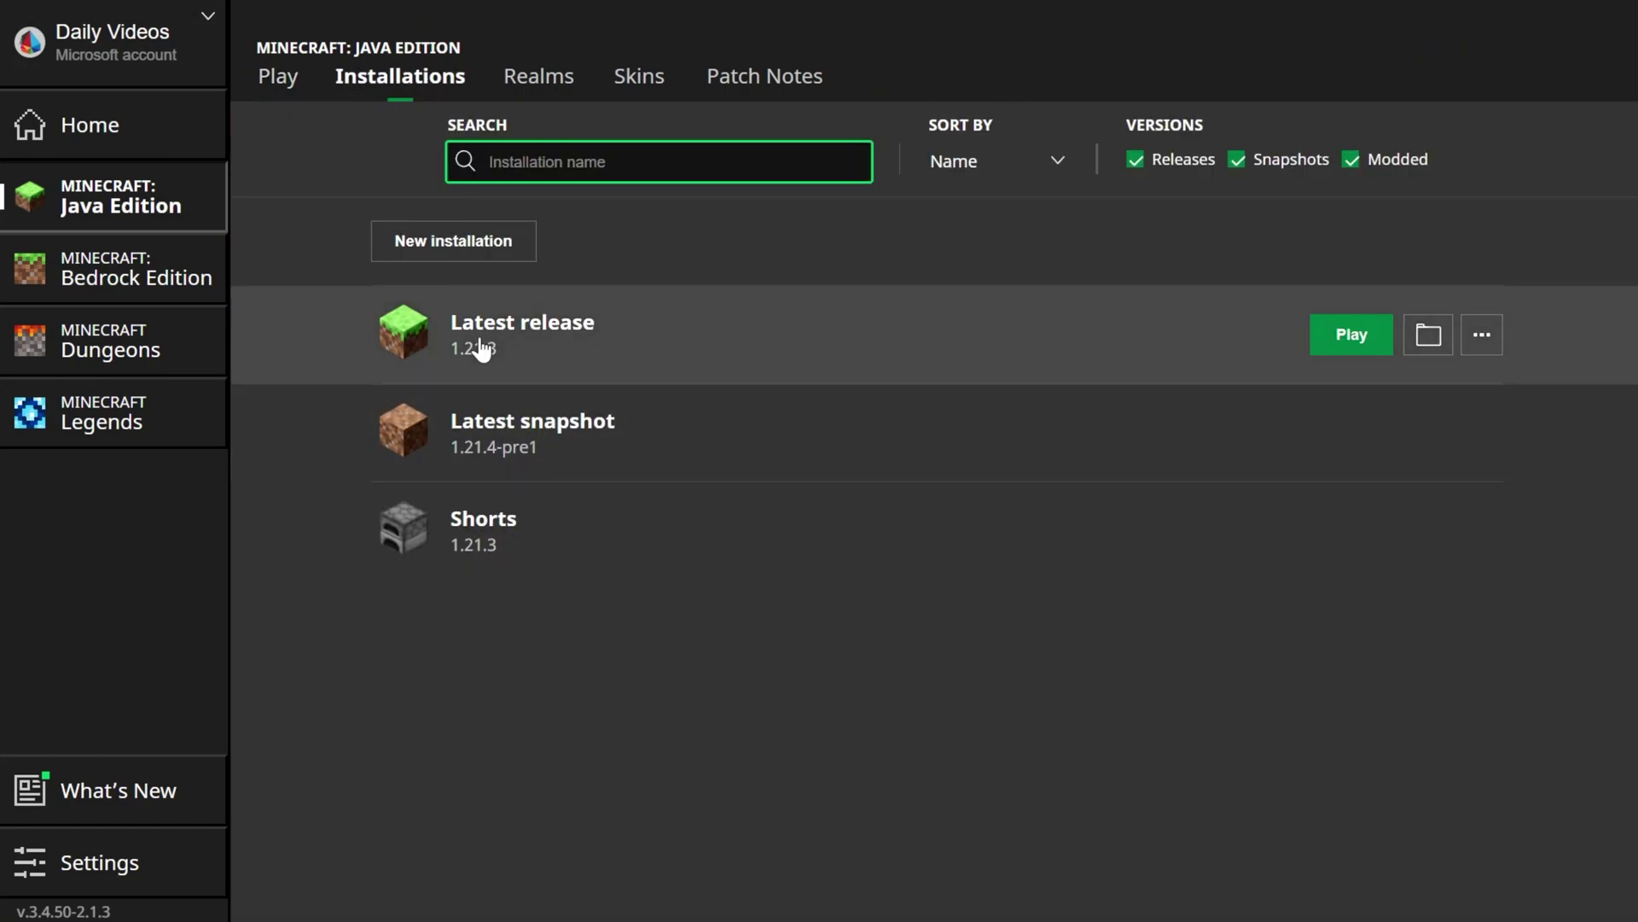
# Open the Latest release game folder, enlarge the Explorer window and enter the logs folder.
pyautogui.moveTo(897, 334)
pyautogui.click(1431, 335)
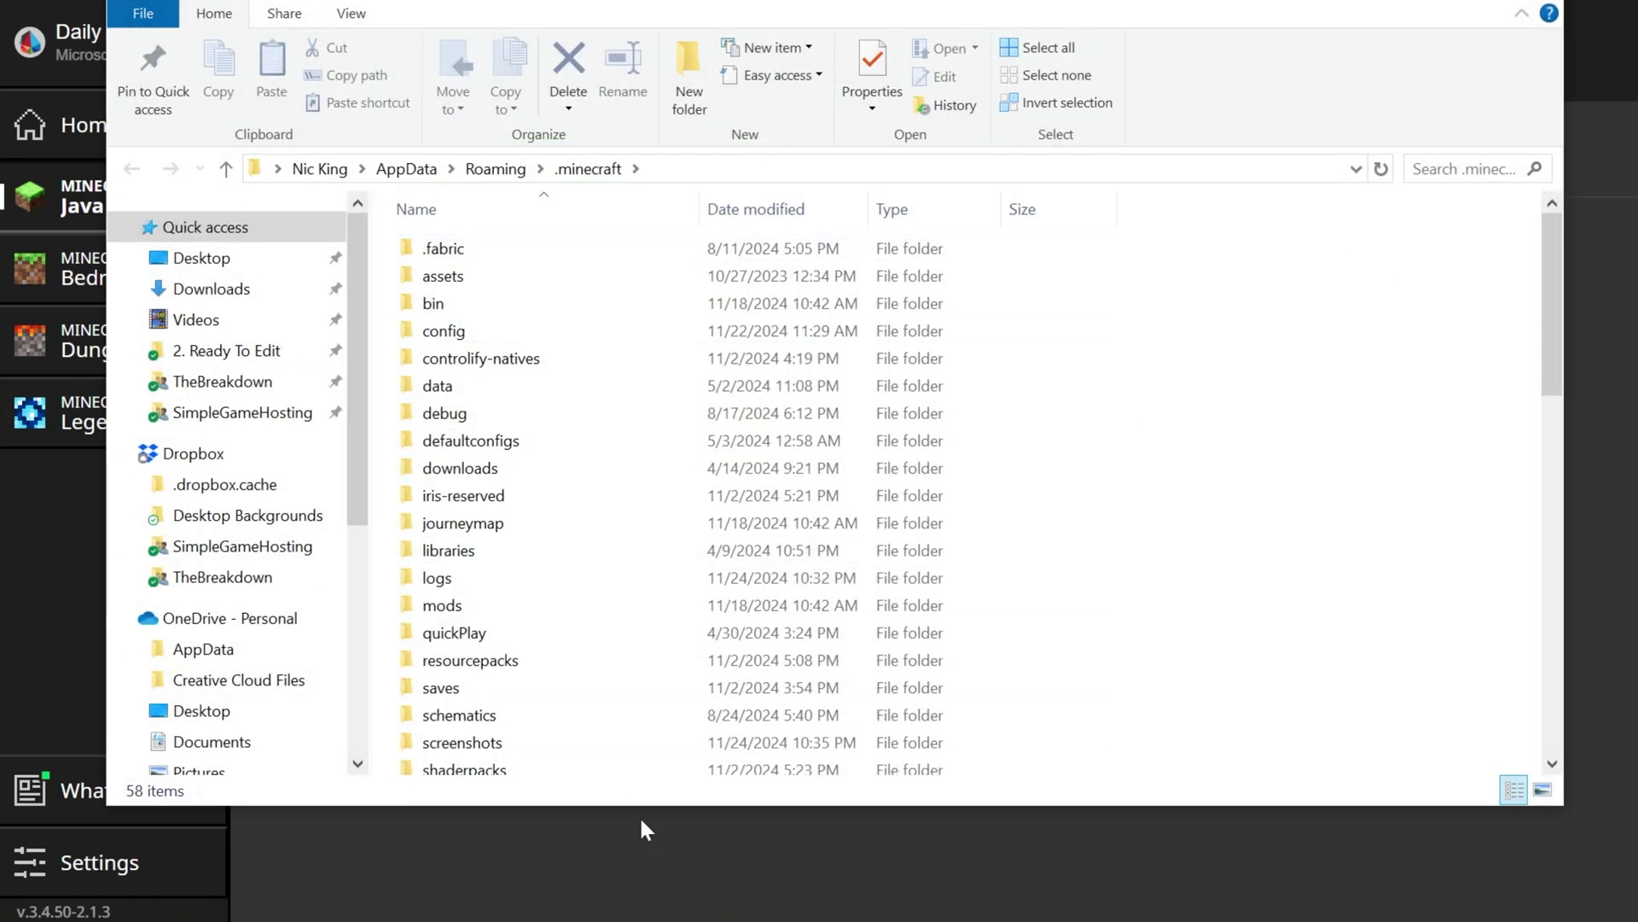
pyautogui.moveTo(641, 806); pyautogui.dragTo(646, 842)
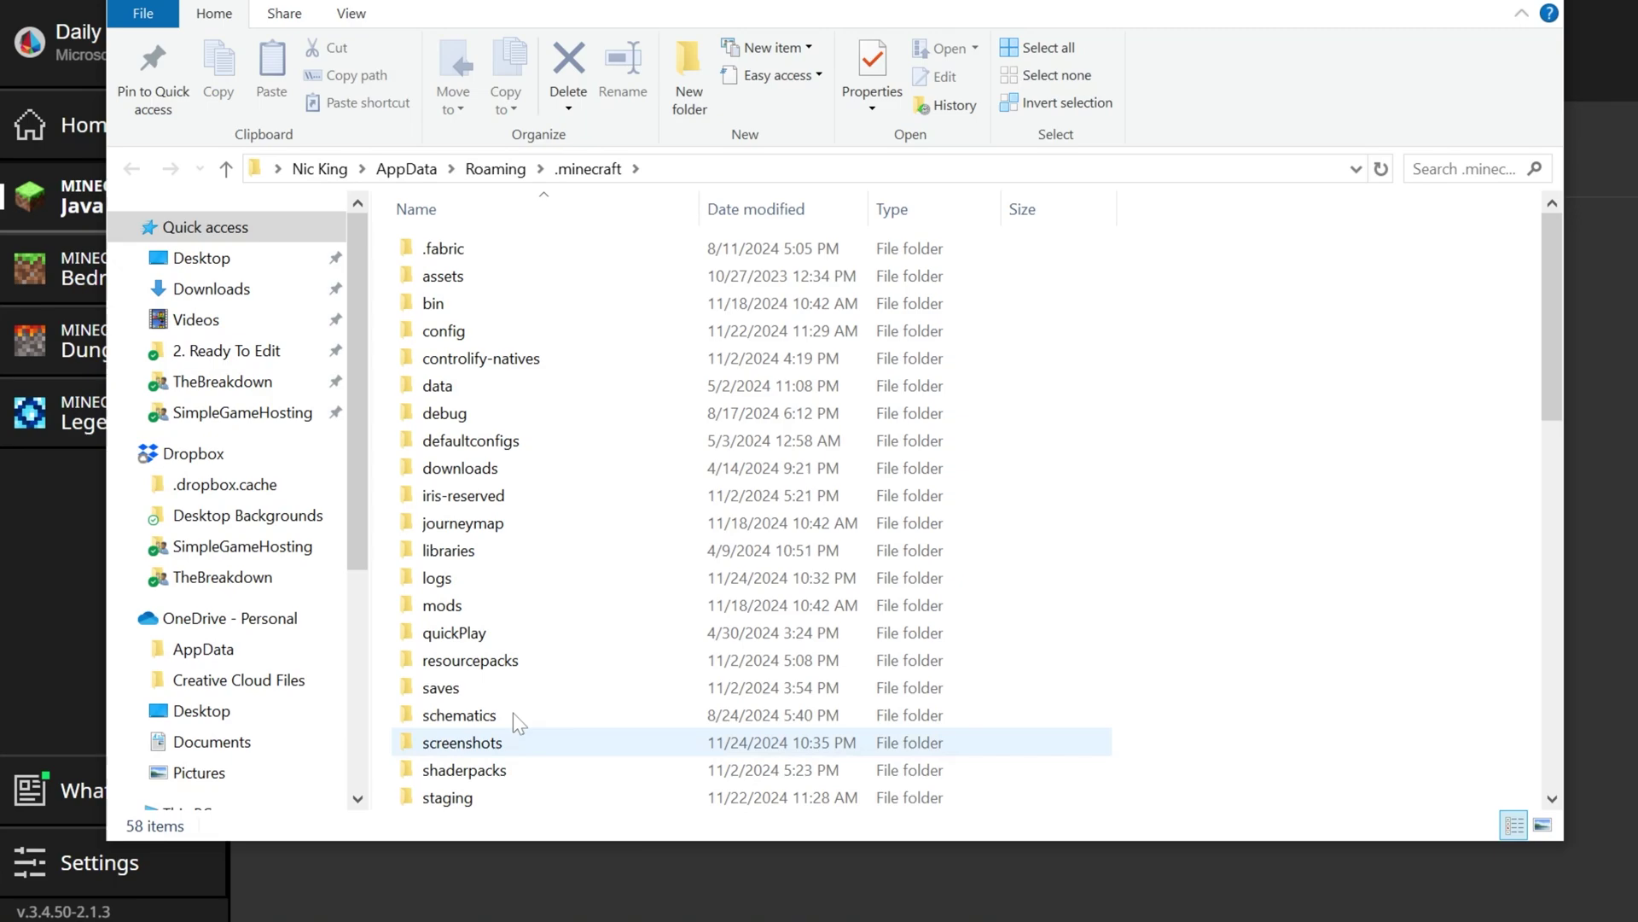
pyautogui.doubleClick(498, 575)
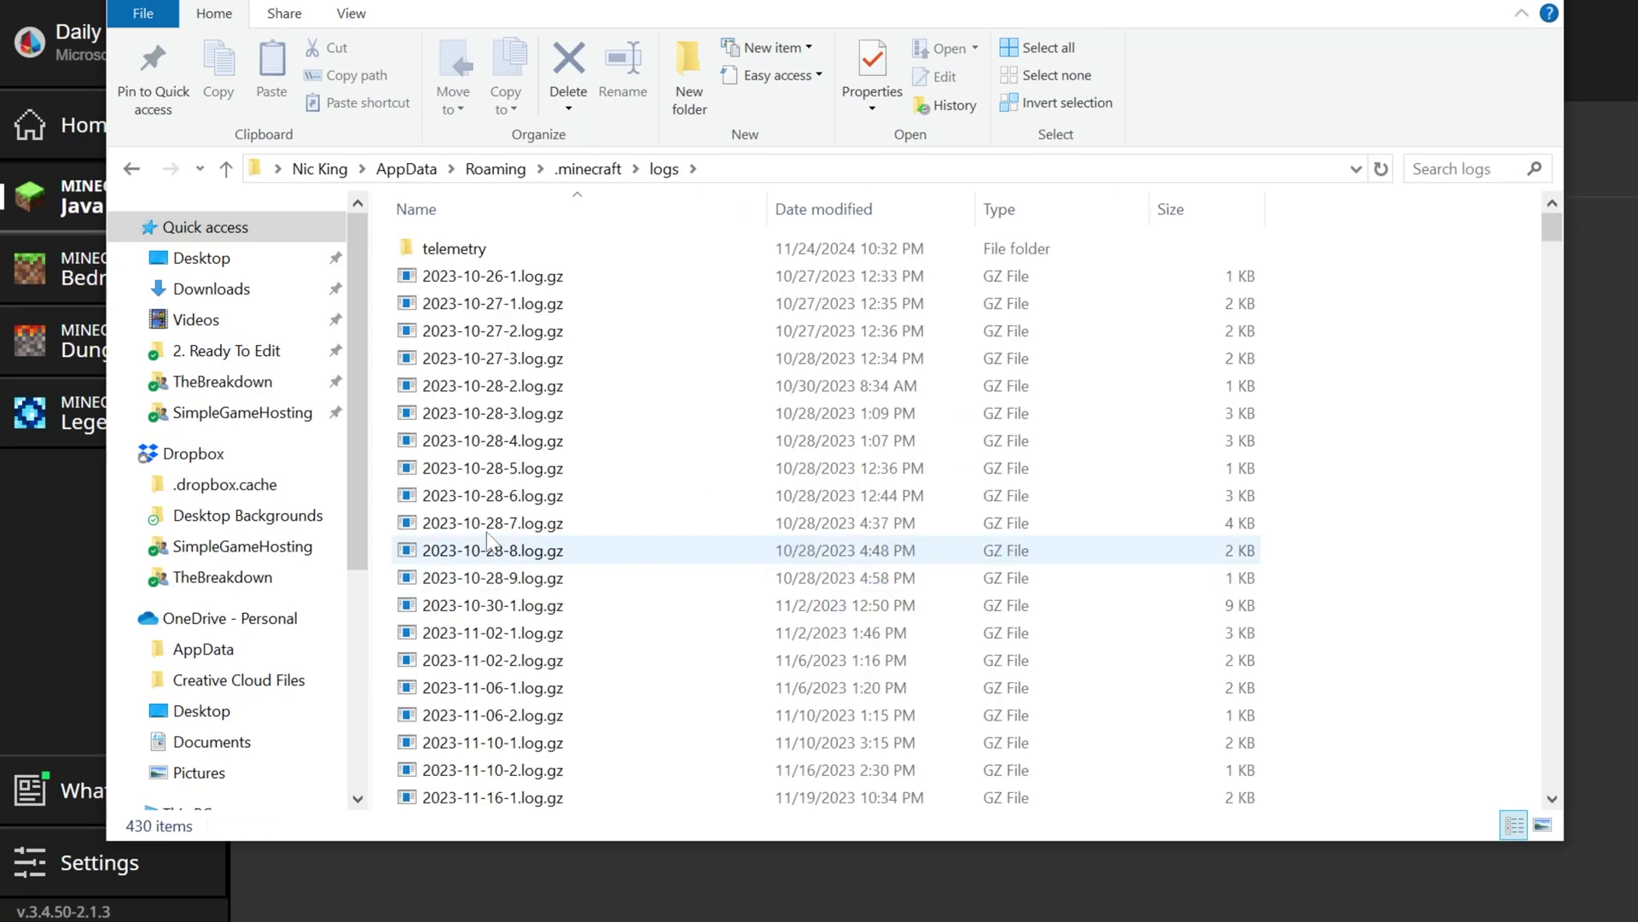
pyautogui.scroll(-2, 499, 396)
pyautogui.scroll(-20, 499, 397)
pyautogui.scroll(-20, 481, 435)
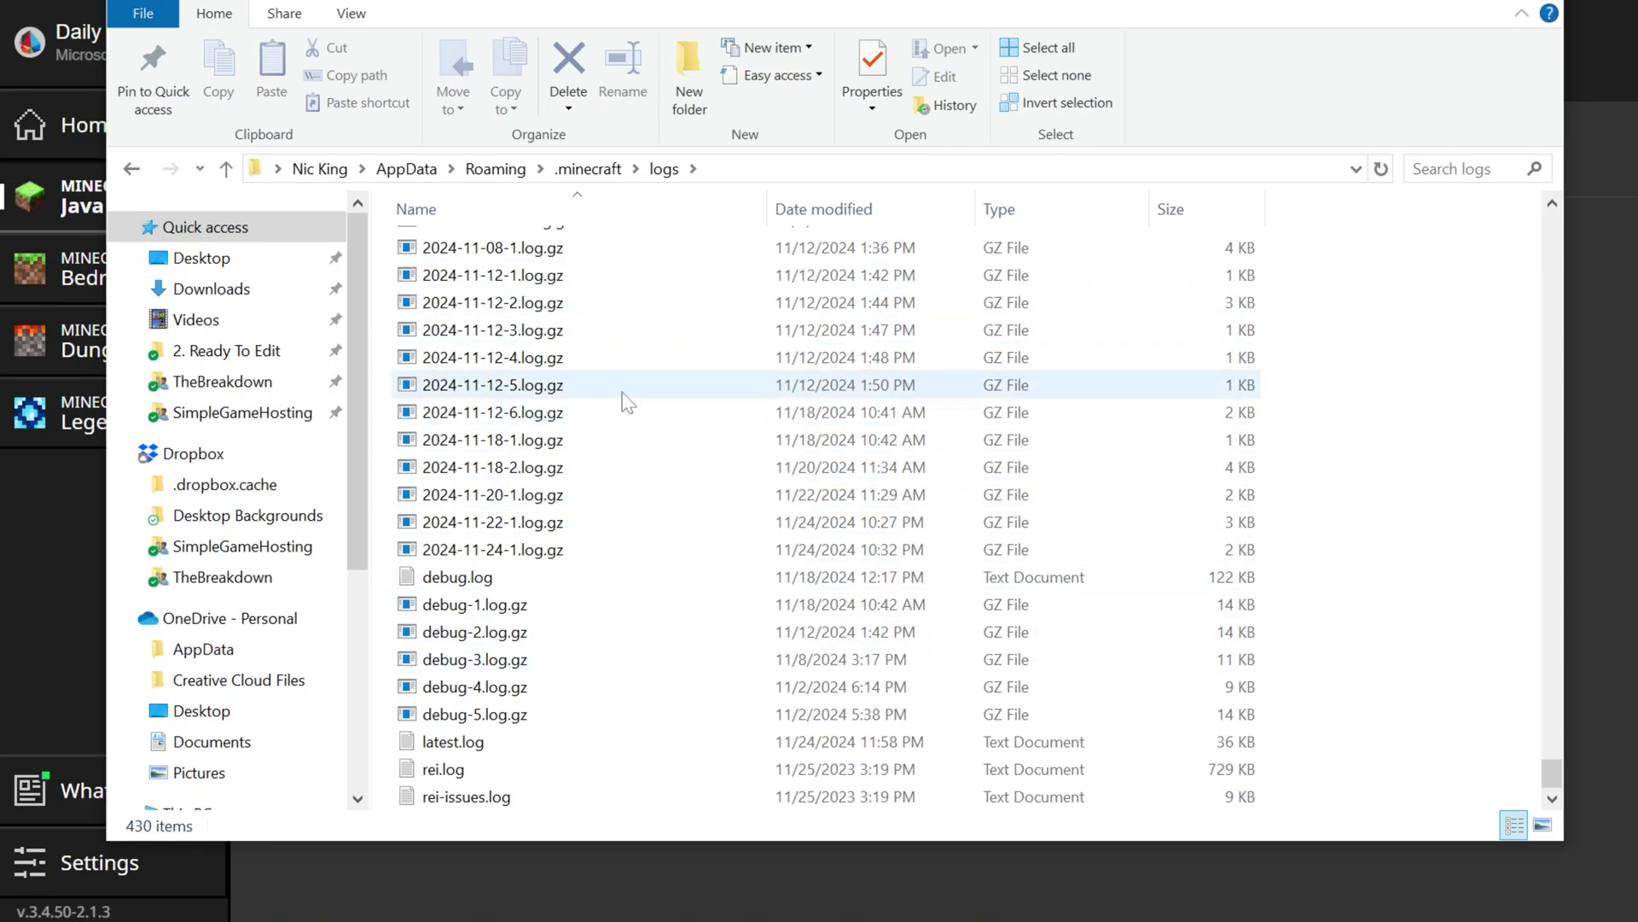
pyautogui.click(509, 748)
pyautogui.doubleClick(509, 749)
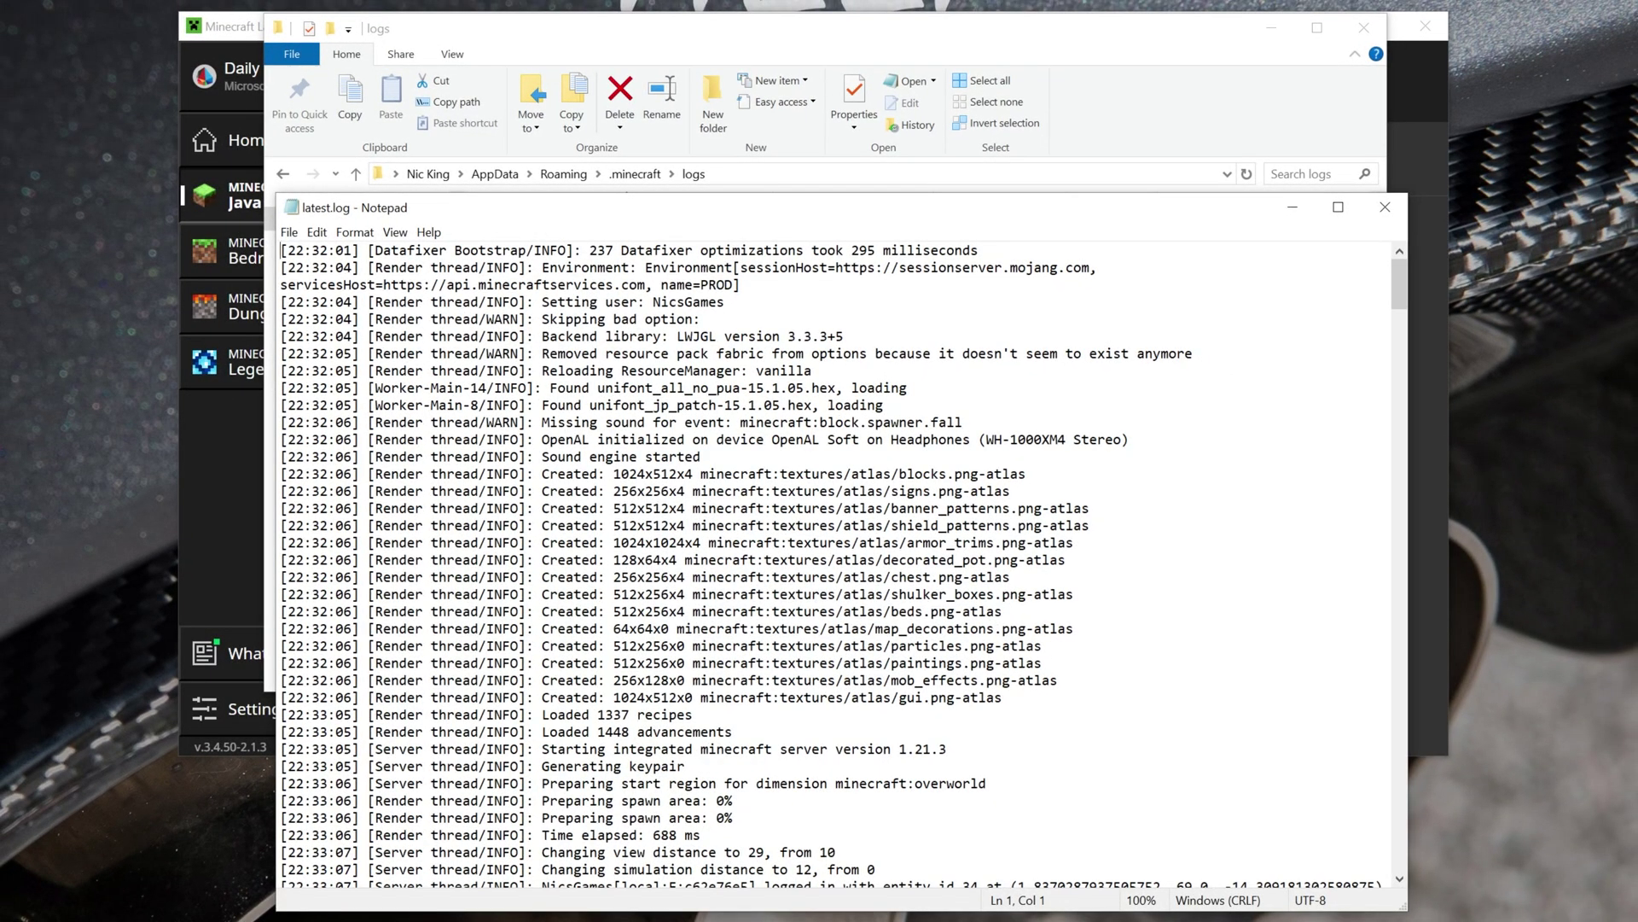
pyautogui.scroll(-4, 832, 564)
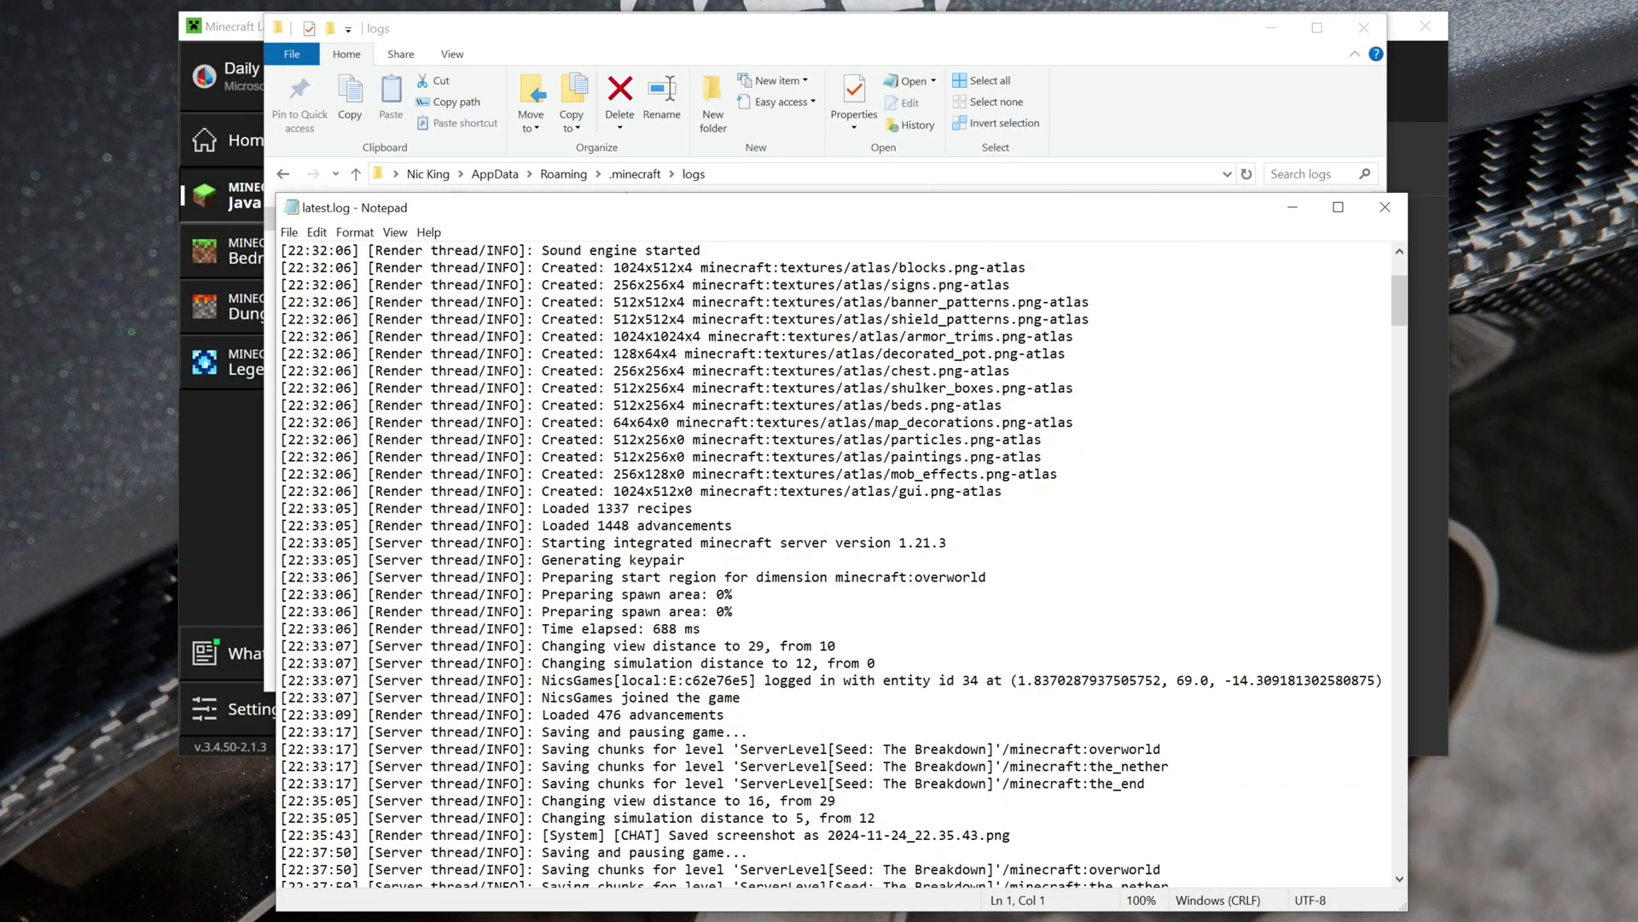
pyautogui.scroll(4, 832, 564)
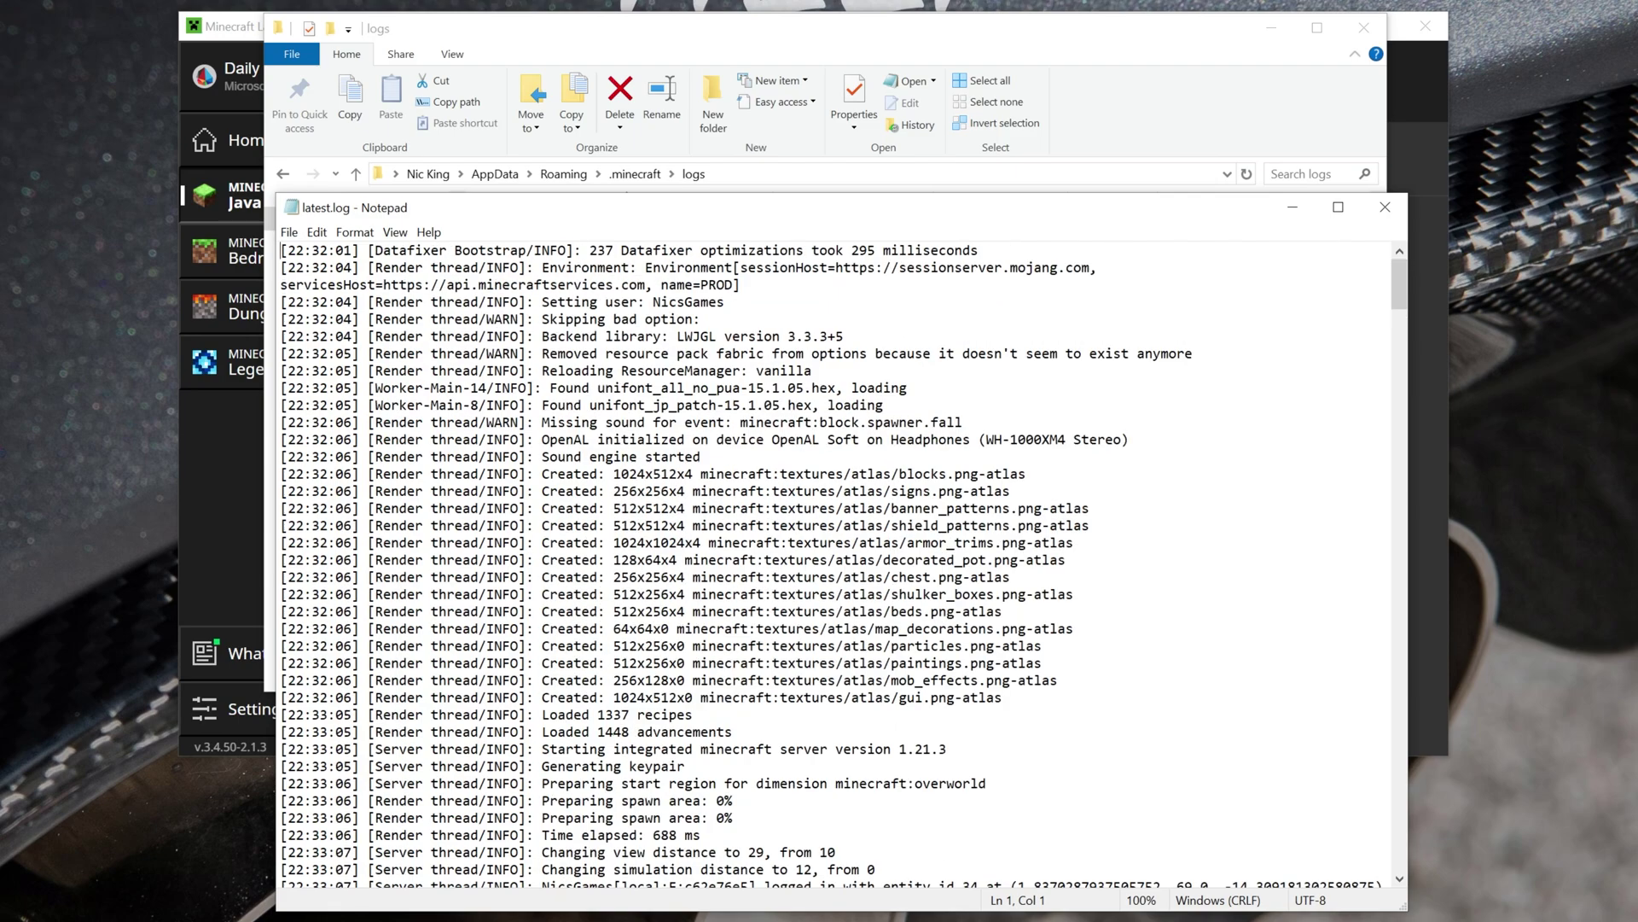
pyautogui.scroll(-15, 832, 563)
pyautogui.scroll(-6, 833, 563)
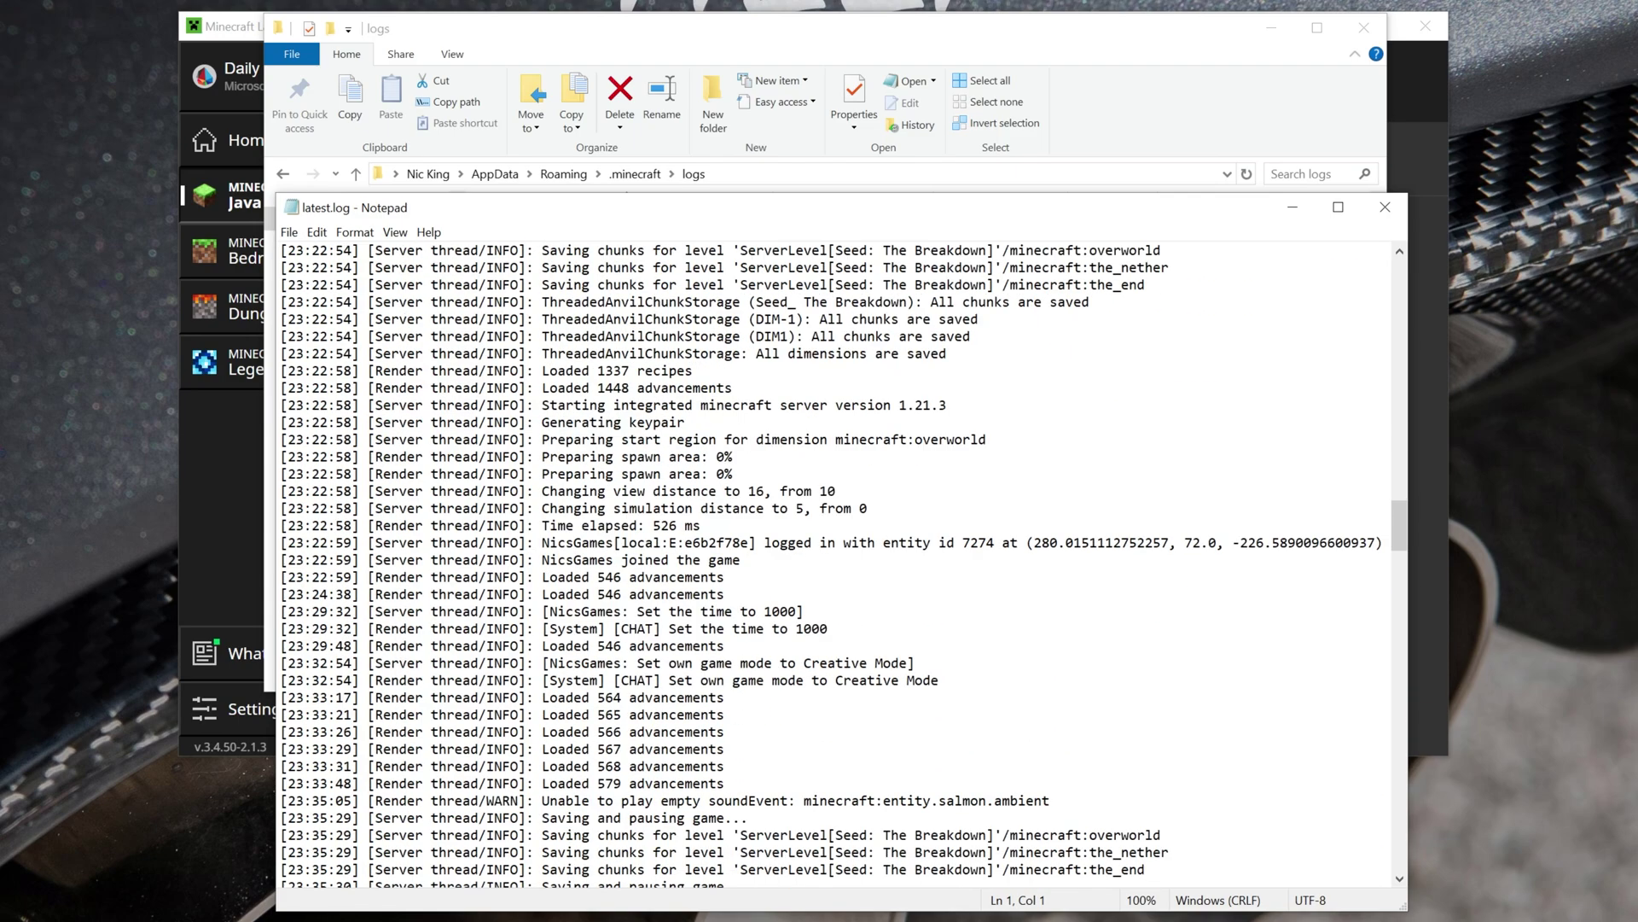
pyautogui.scroll(-4, 832, 564)
pyautogui.scroll(-5, 832, 564)
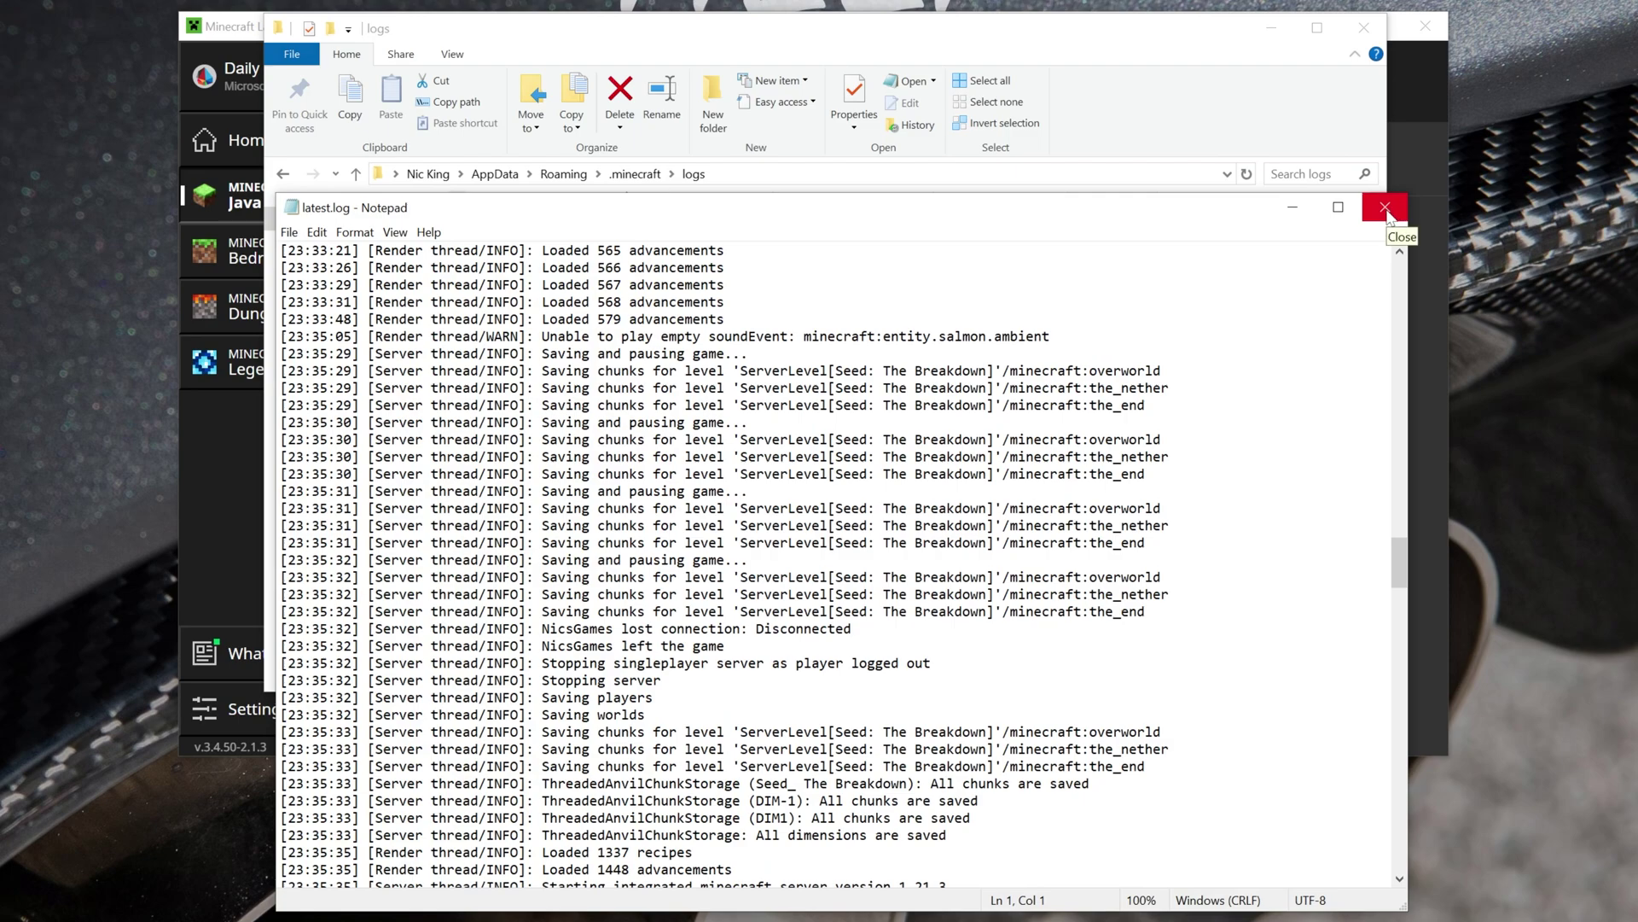
pyautogui.click(1382, 212)
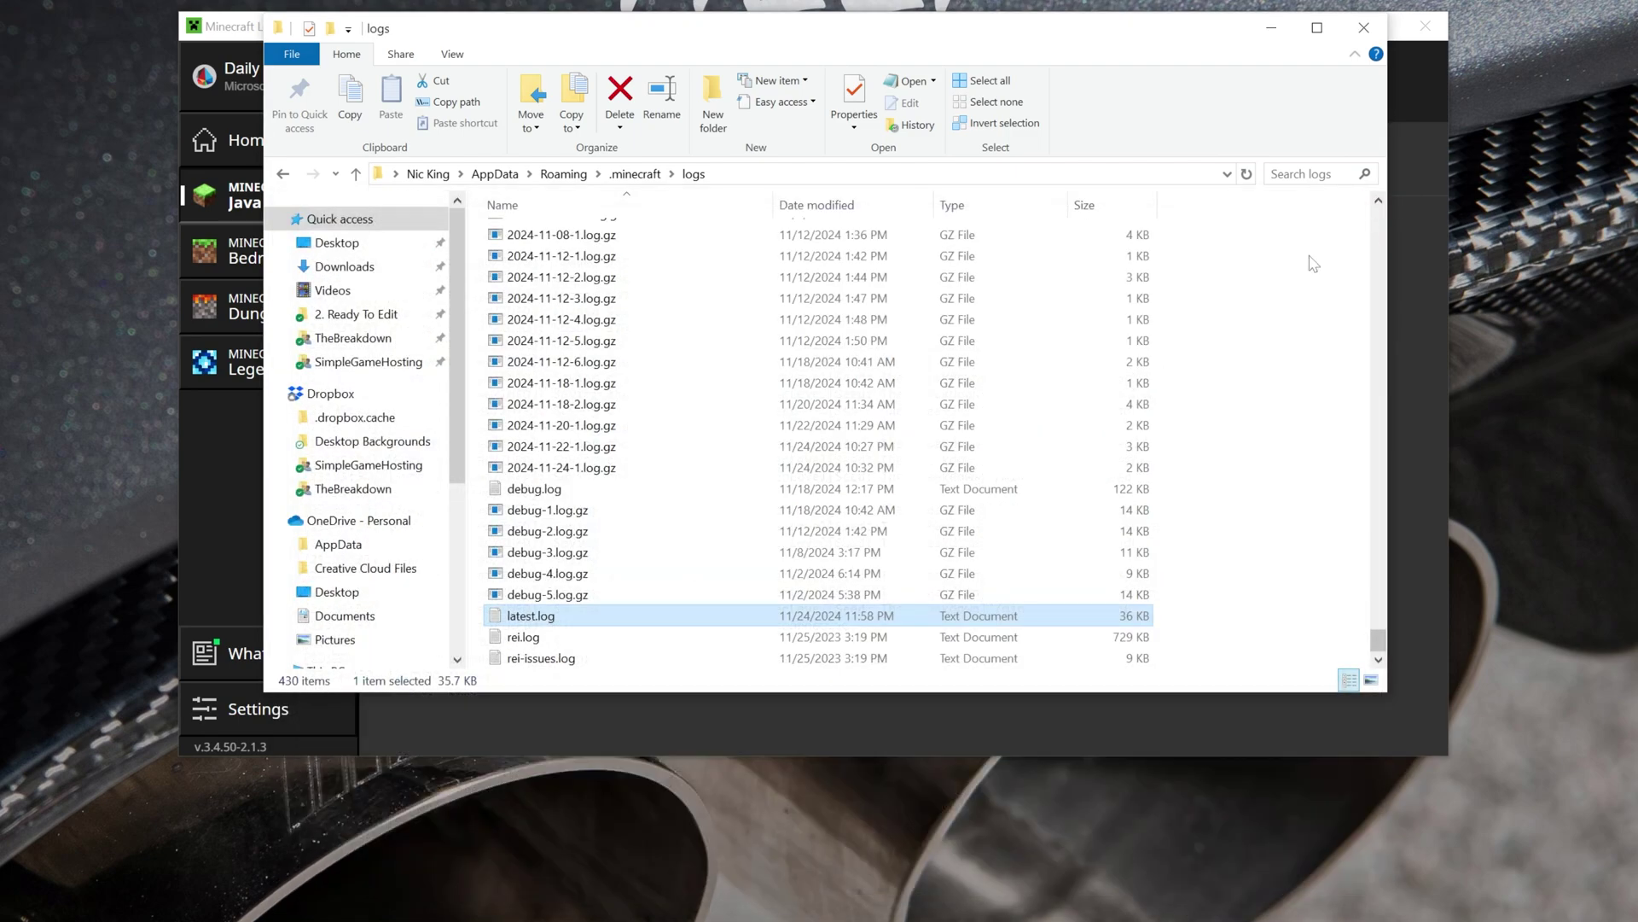
pyautogui.doubleClick(551, 491)
pyautogui.scroll(-3, 832, 563)
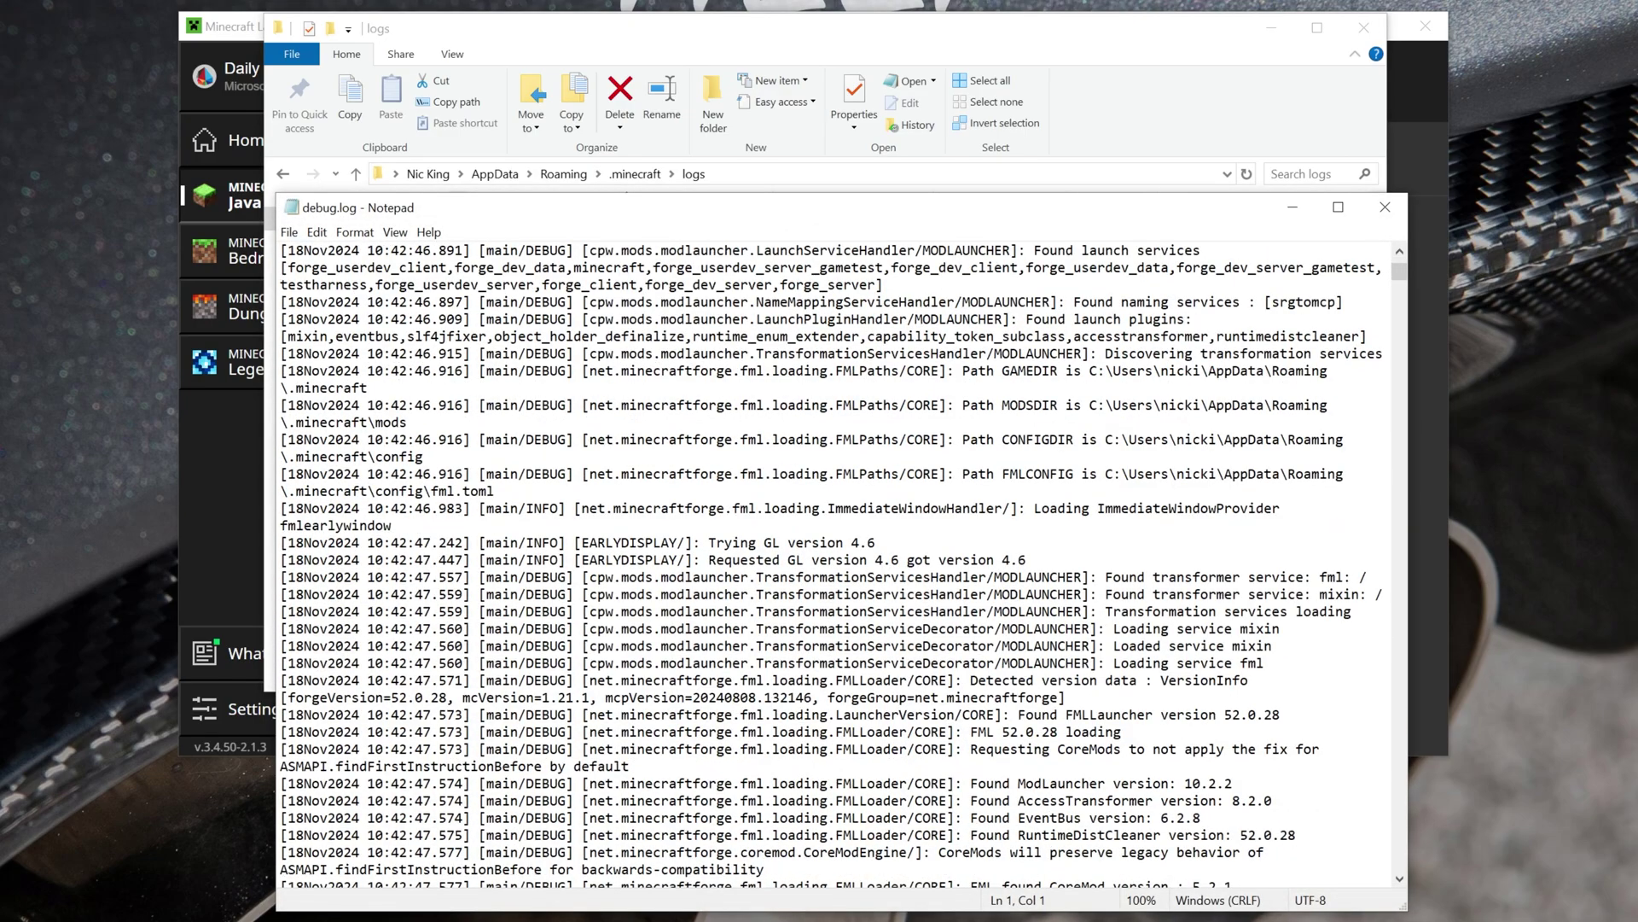
pyautogui.scroll(-3, 832, 563)
pyautogui.scroll(-3, 832, 563)
pyautogui.scroll(-2, 833, 563)
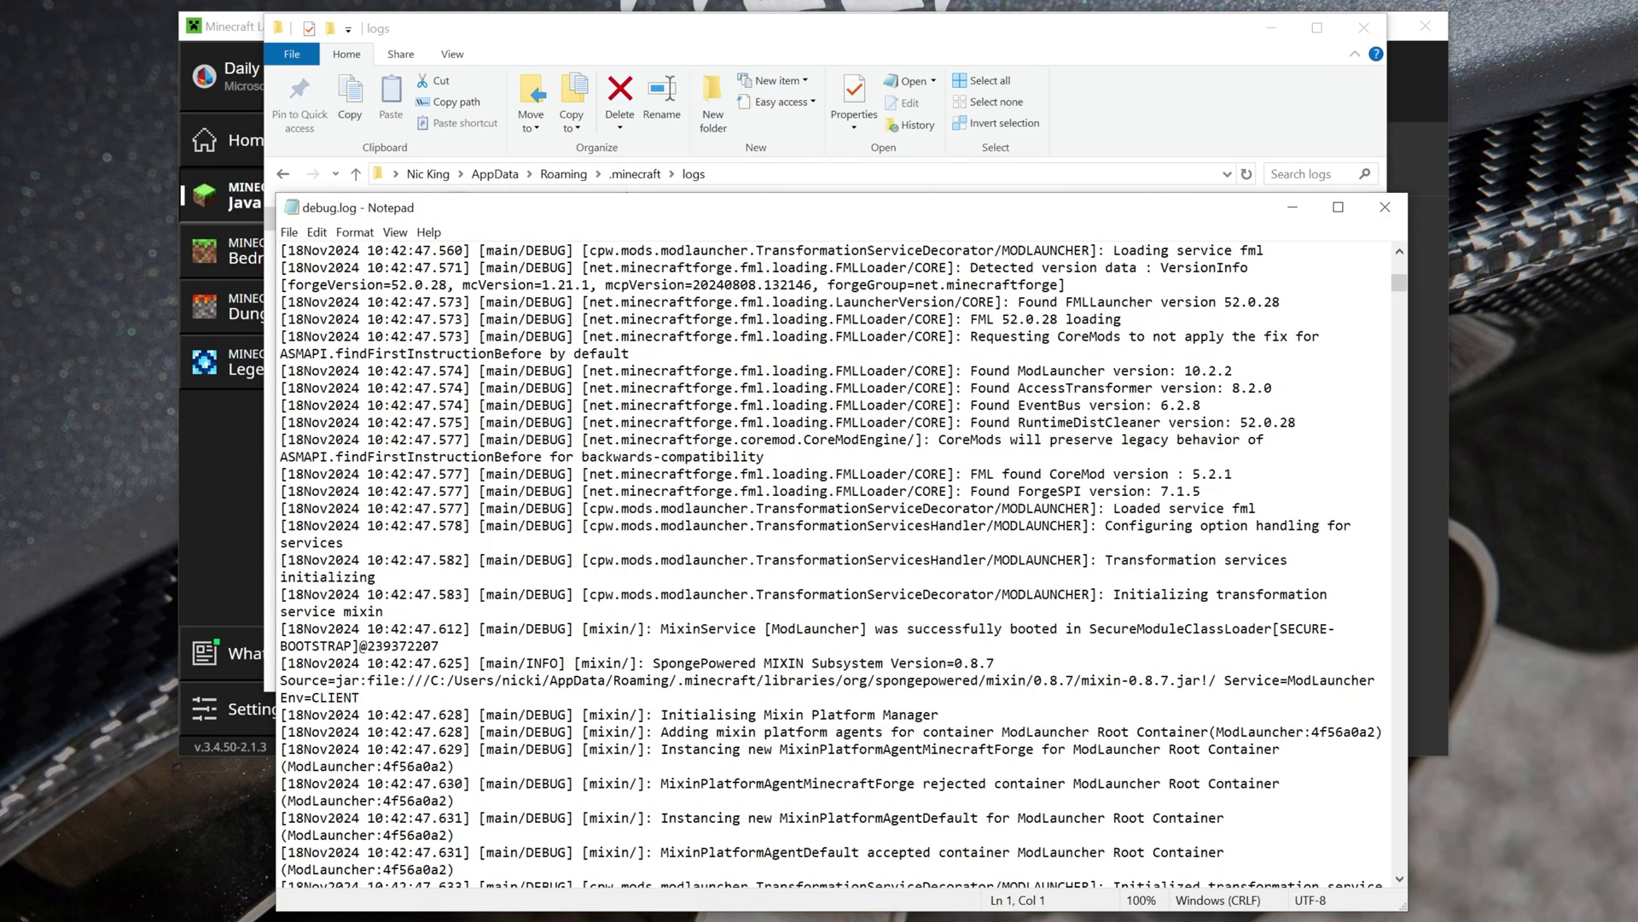
pyautogui.scroll(-1, 832, 563)
pyautogui.scroll(-3, 833, 563)
pyautogui.scroll(-2, 833, 563)
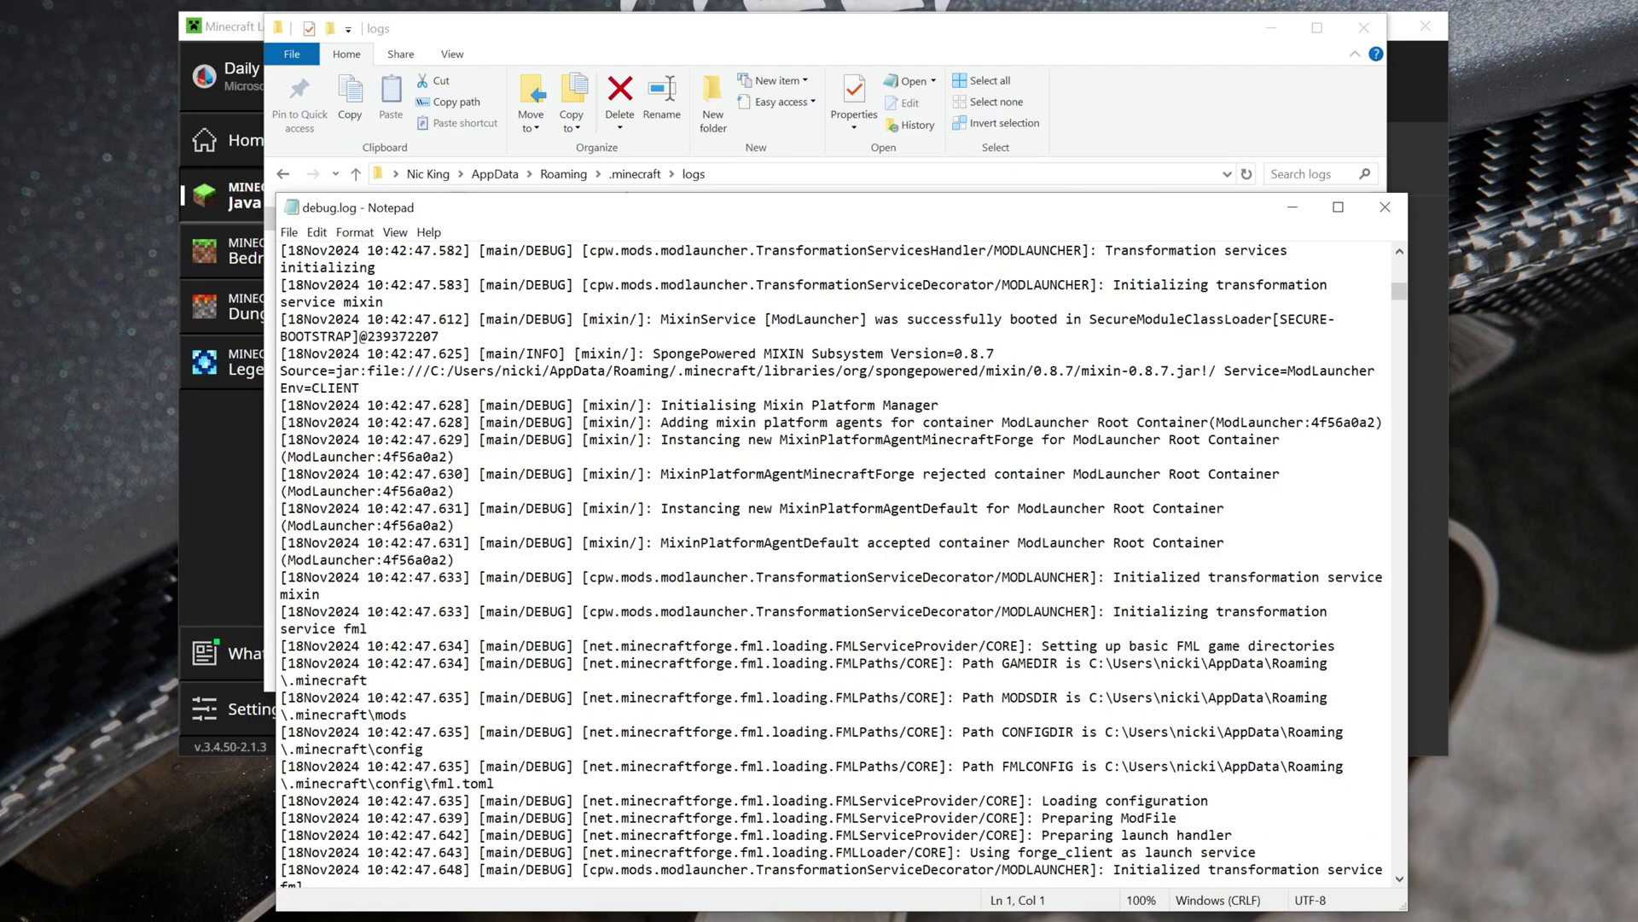
pyautogui.click(1384, 207)
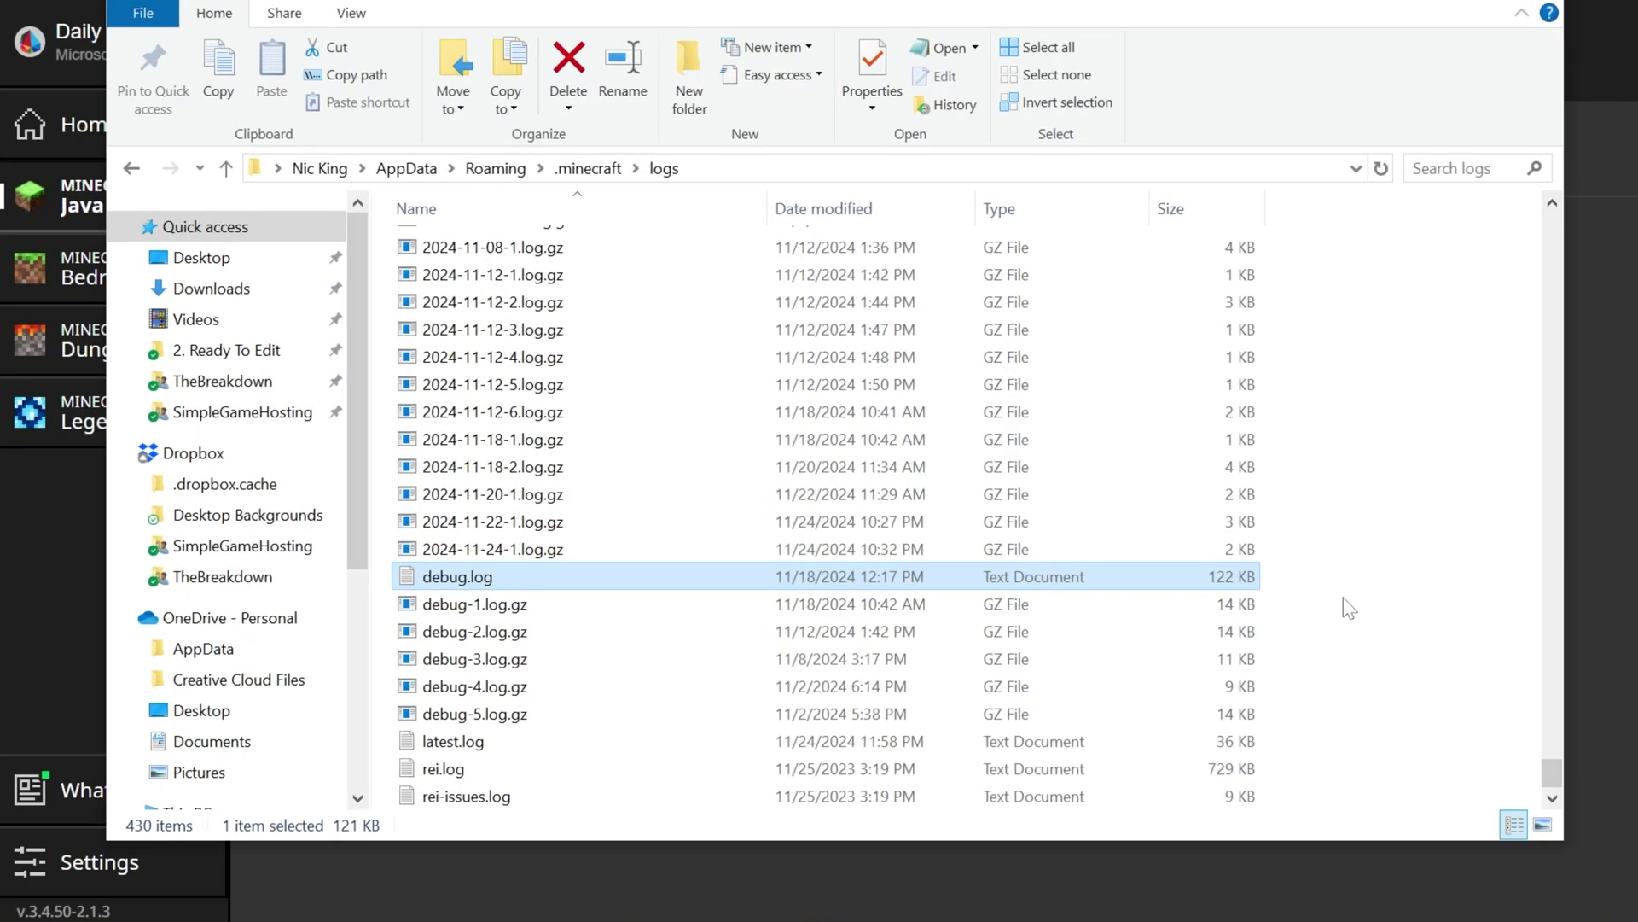
pyautogui.scroll(5, 1230, 525)
pyautogui.scroll(20, 1168, 457)
pyautogui.scroll(20, 1168, 456)
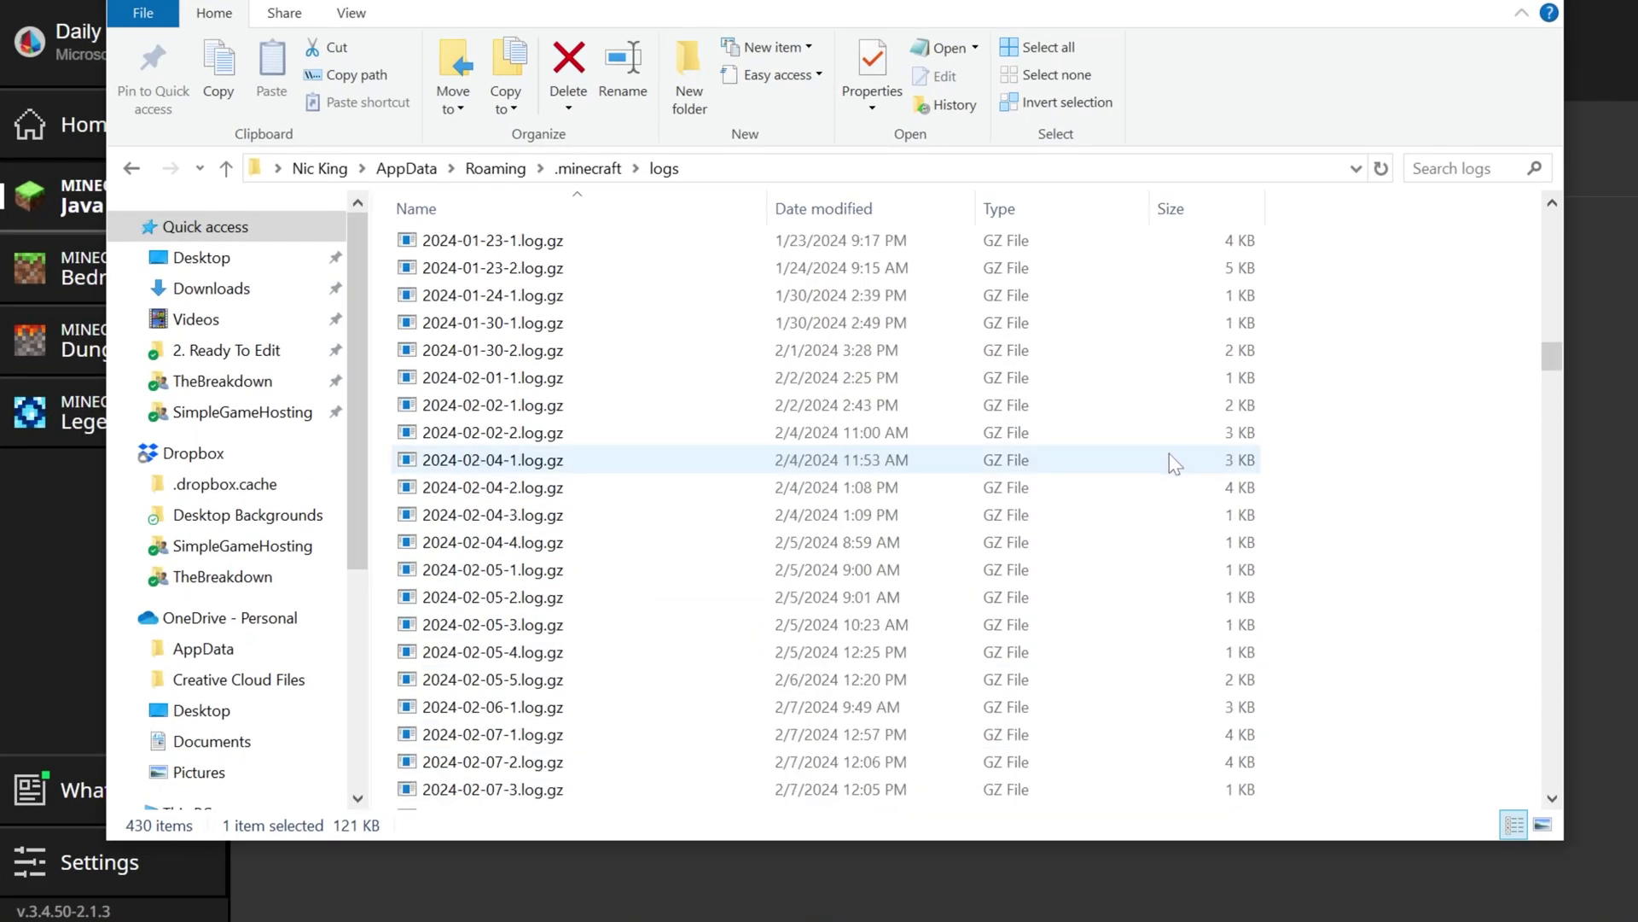
pyautogui.scroll(20, 1168, 456)
pyautogui.doubleClick(563, 246)
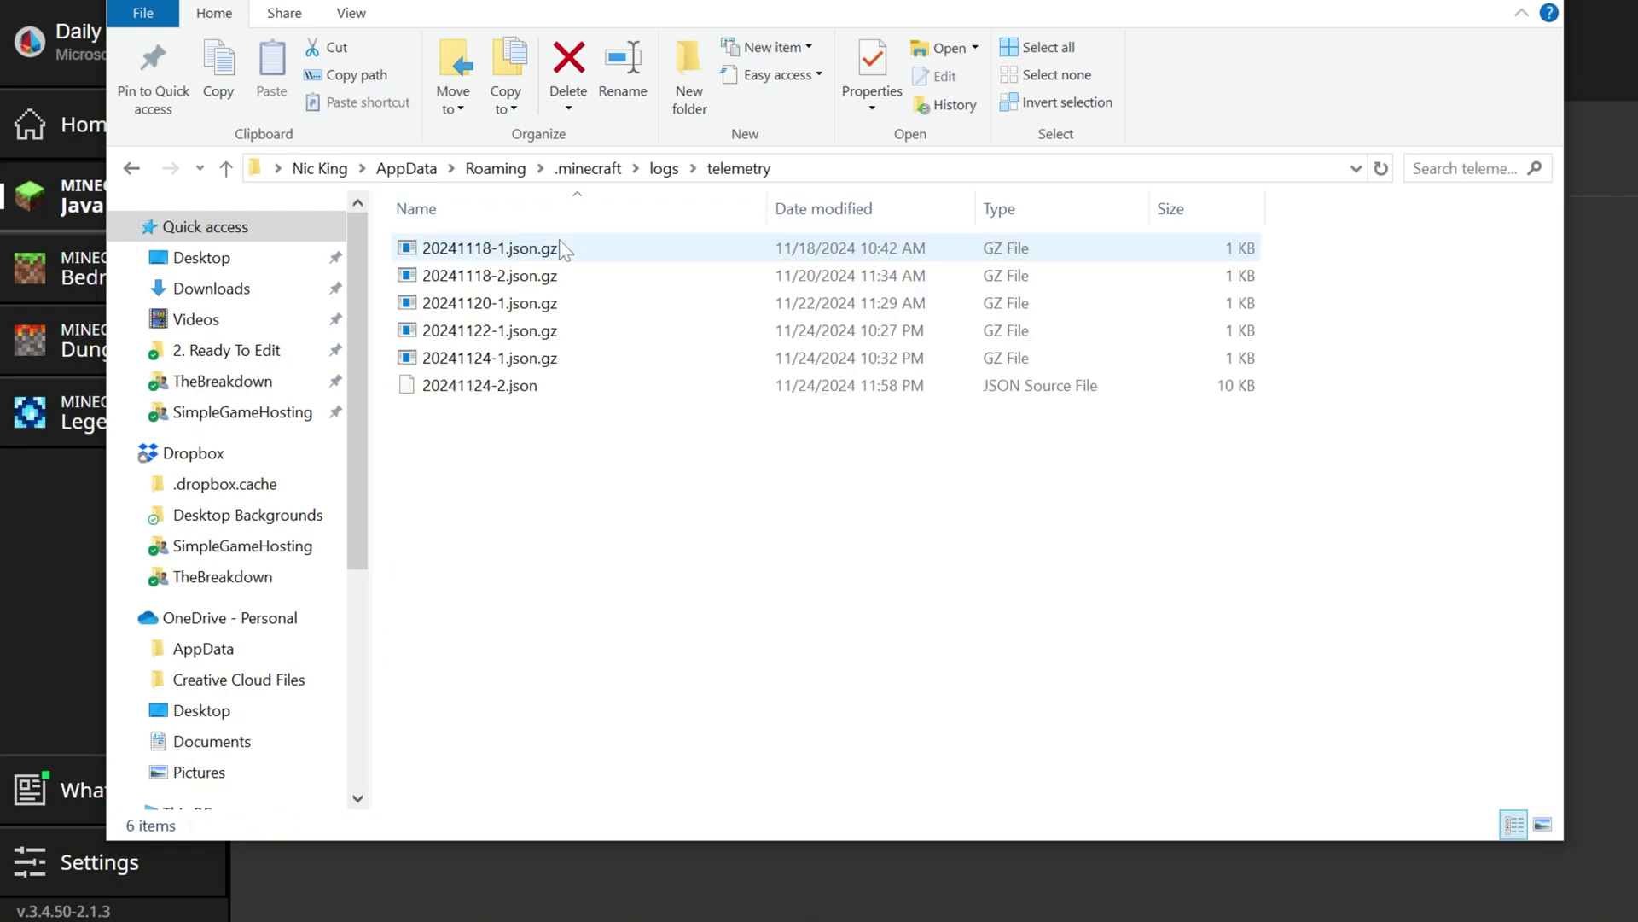
pyautogui.click(532, 384)
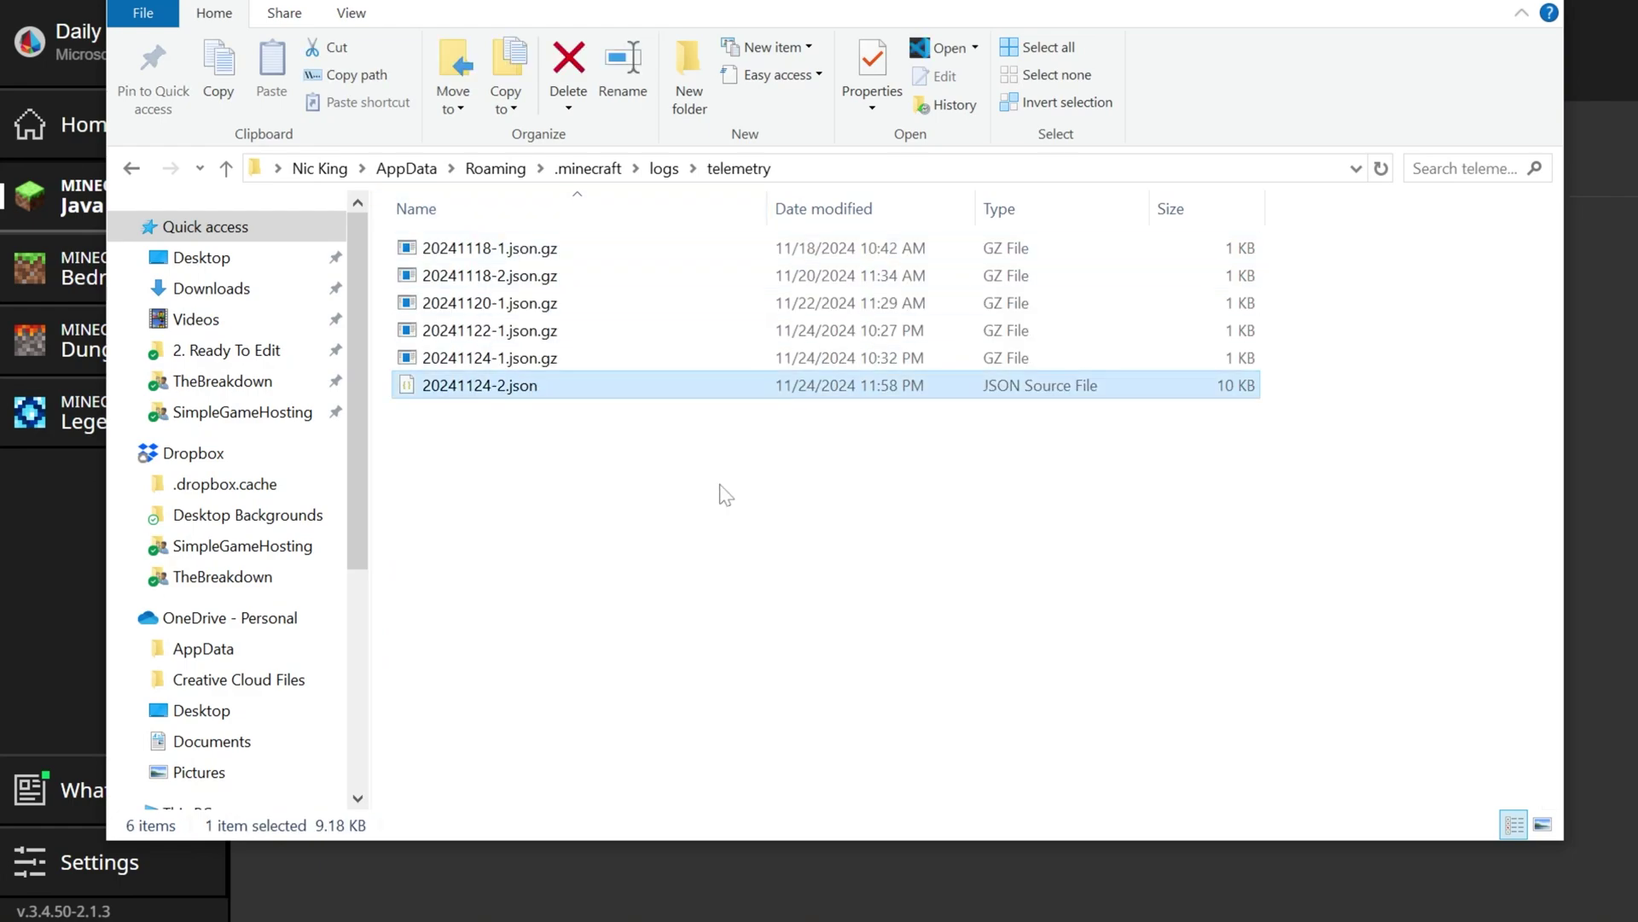
pyautogui.press('BackSpace')
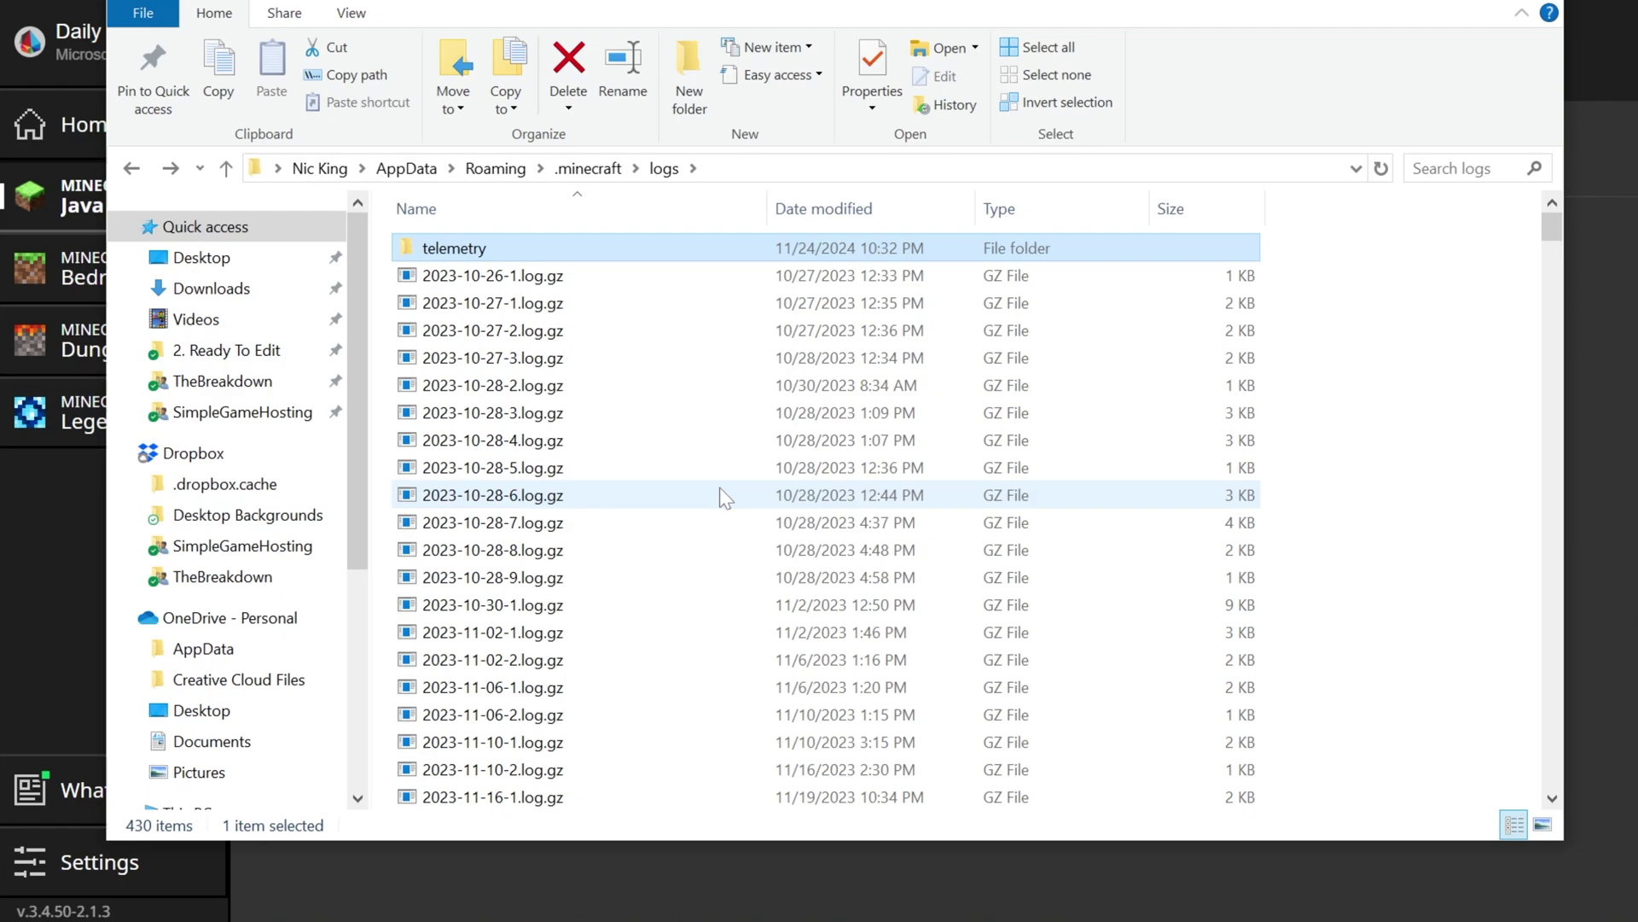
pyautogui.click(1360, 295)
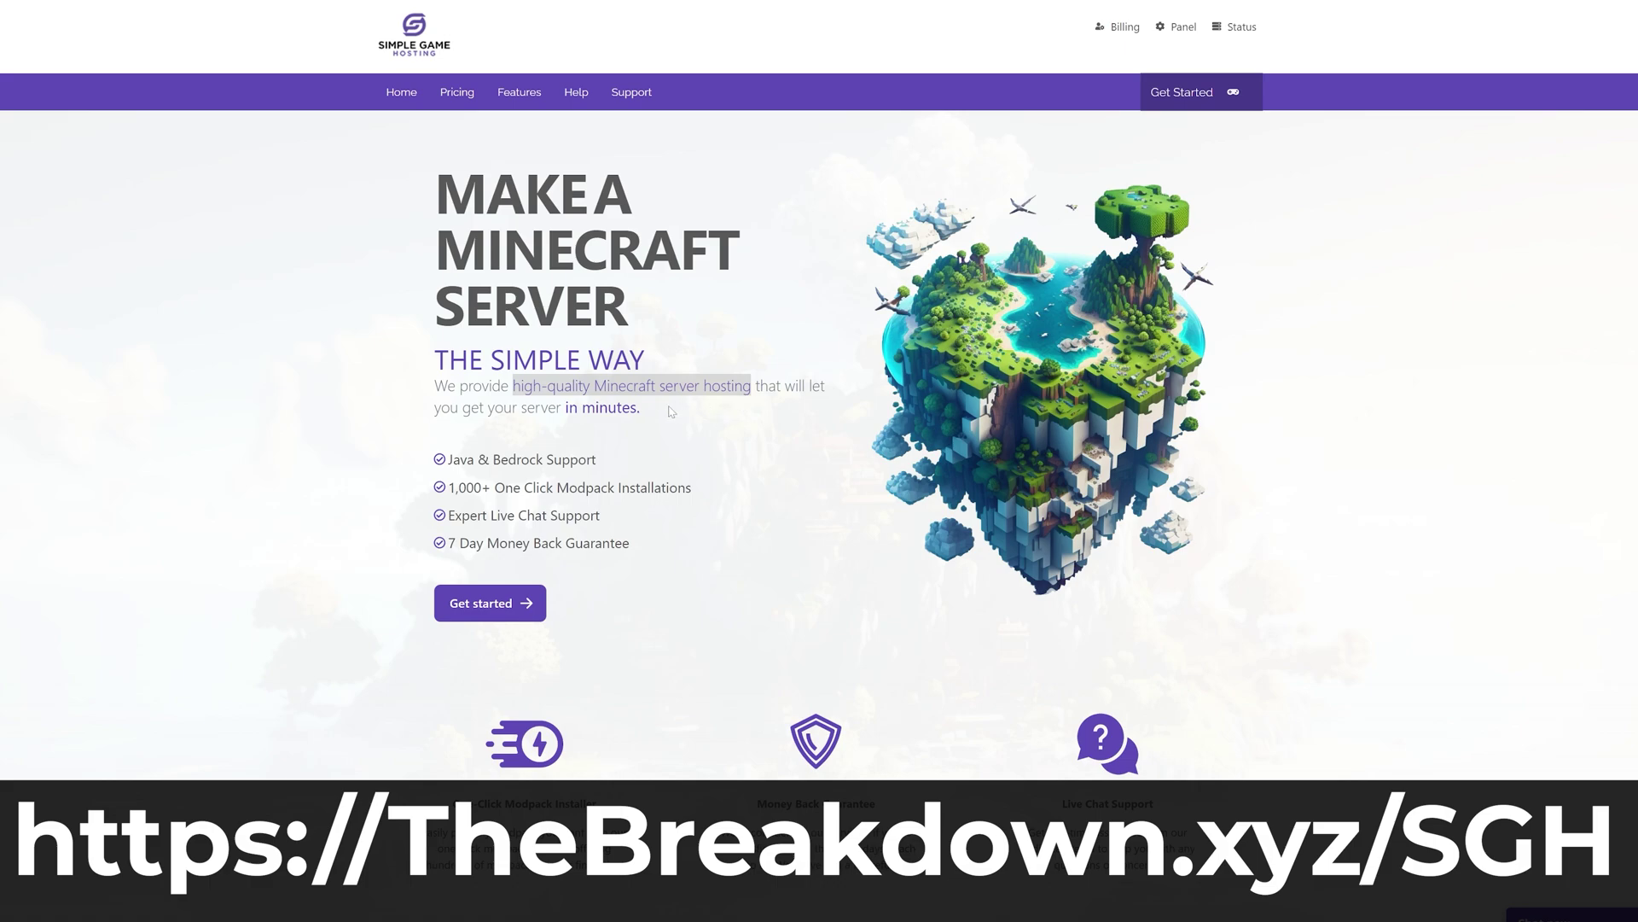
# Highlight the Expert Live Chat Support and One-Click Modpack Installer features, then search Pixelmon modpacks.
pyautogui.moveTo(448, 515)
pyautogui.mouseDown()
pyautogui.moveTo(551, 535)
pyautogui.moveTo(599, 515)
pyautogui.mouseUp()
pyautogui.scroll(-5, 599, 515)
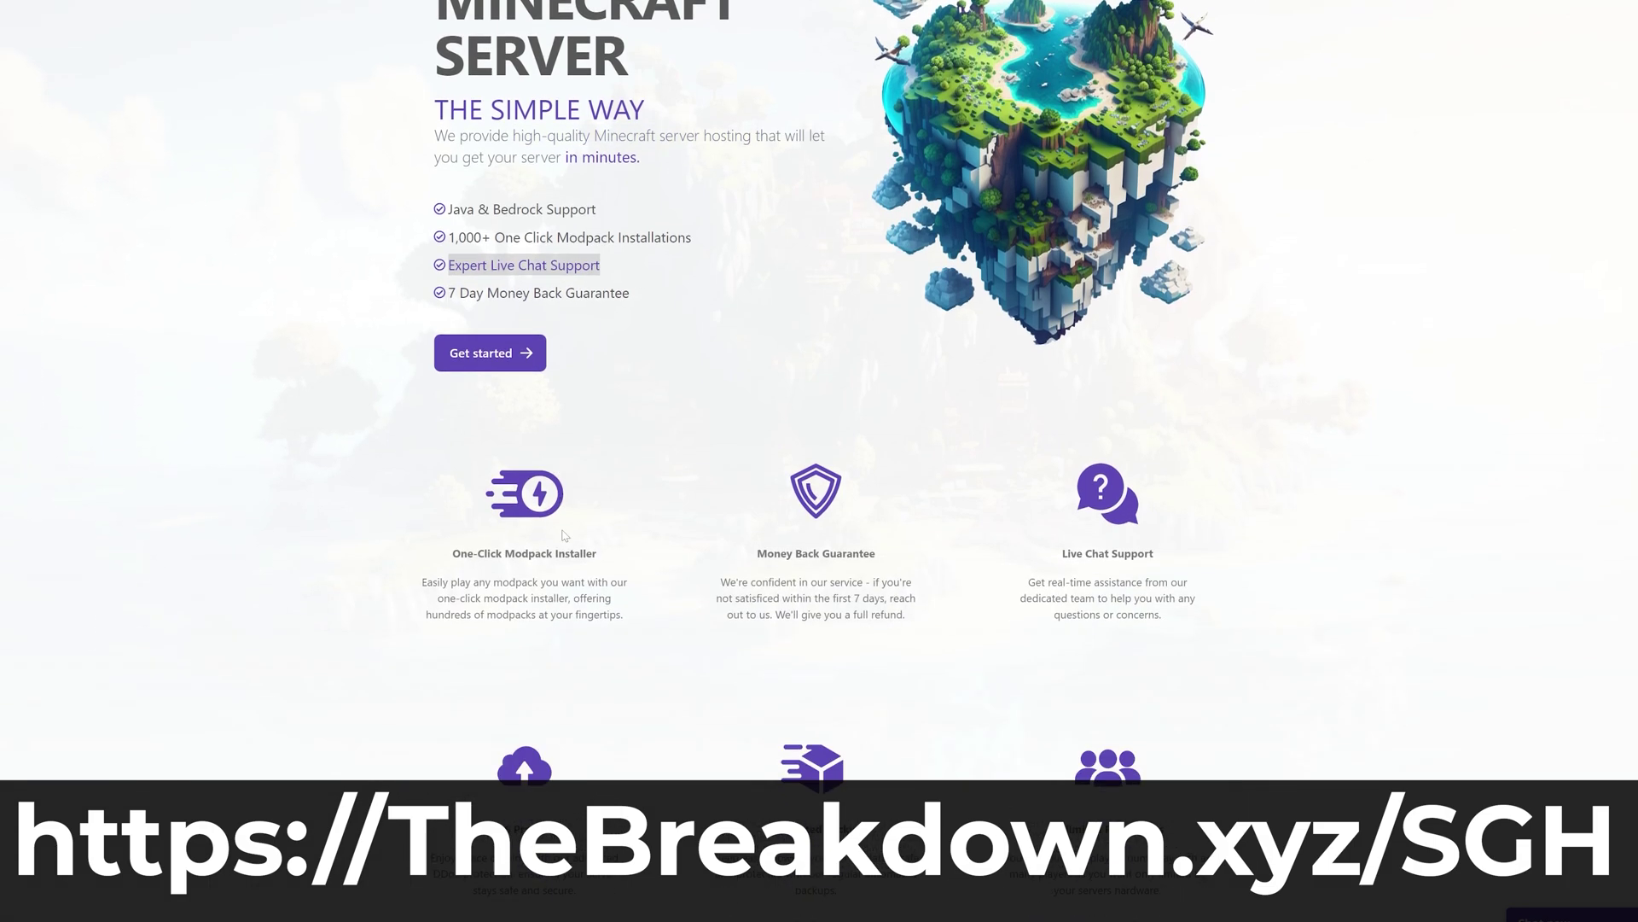
pyautogui.click(456, 452)
pyautogui.moveTo(456, 451); pyautogui.dragTo(600, 455)
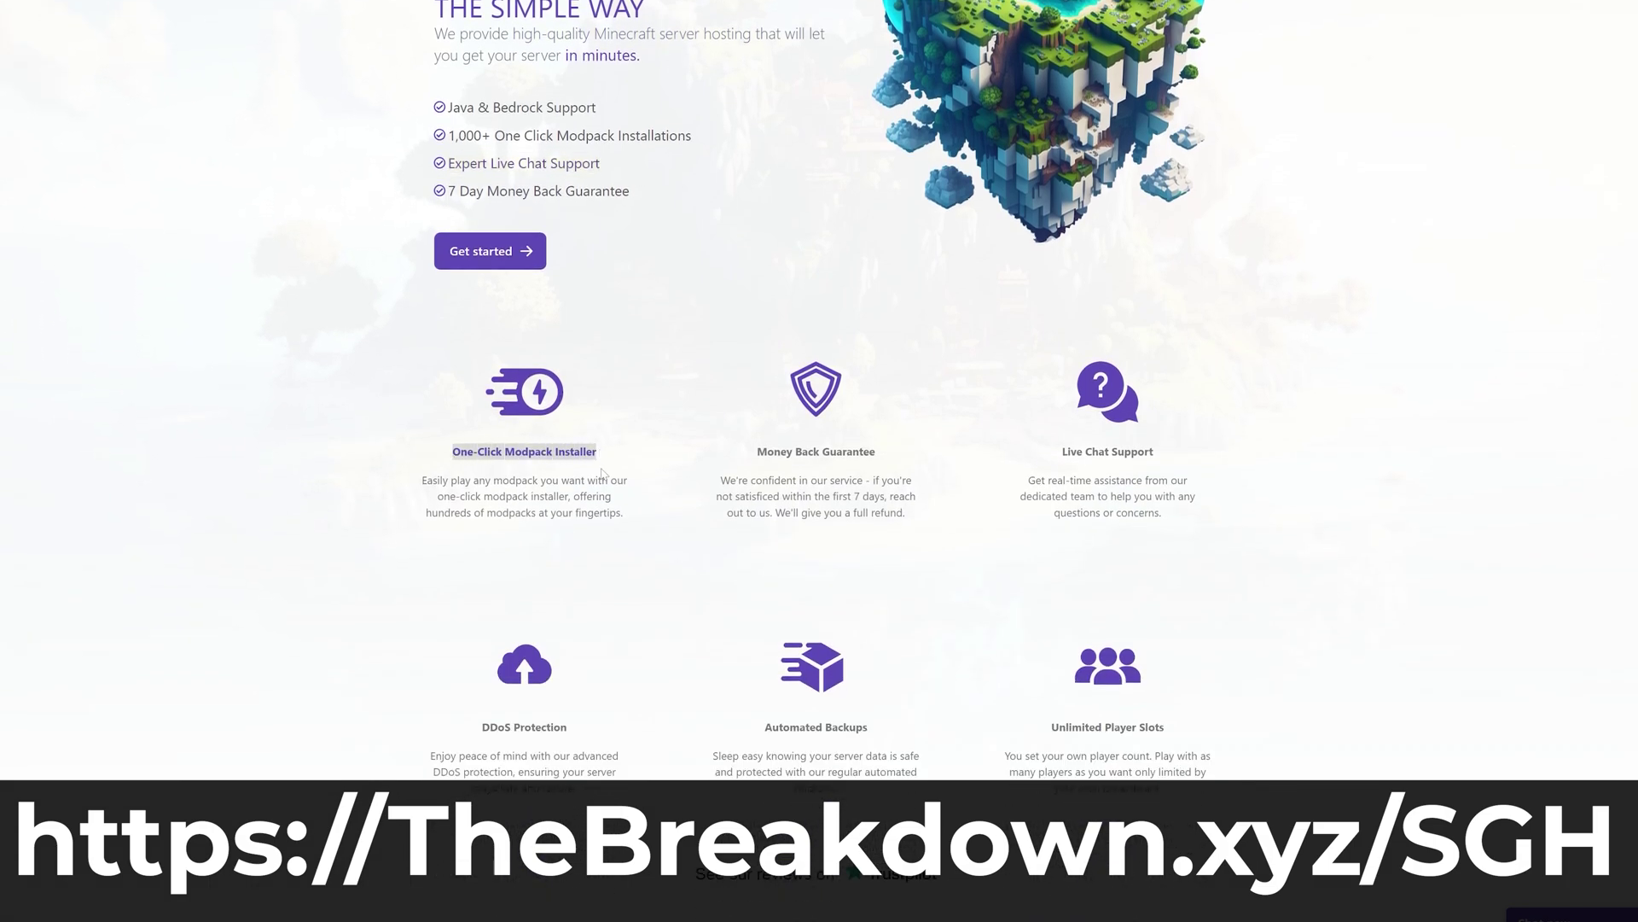
pyautogui.write('Pixelmon')
pyautogui.press('Return')
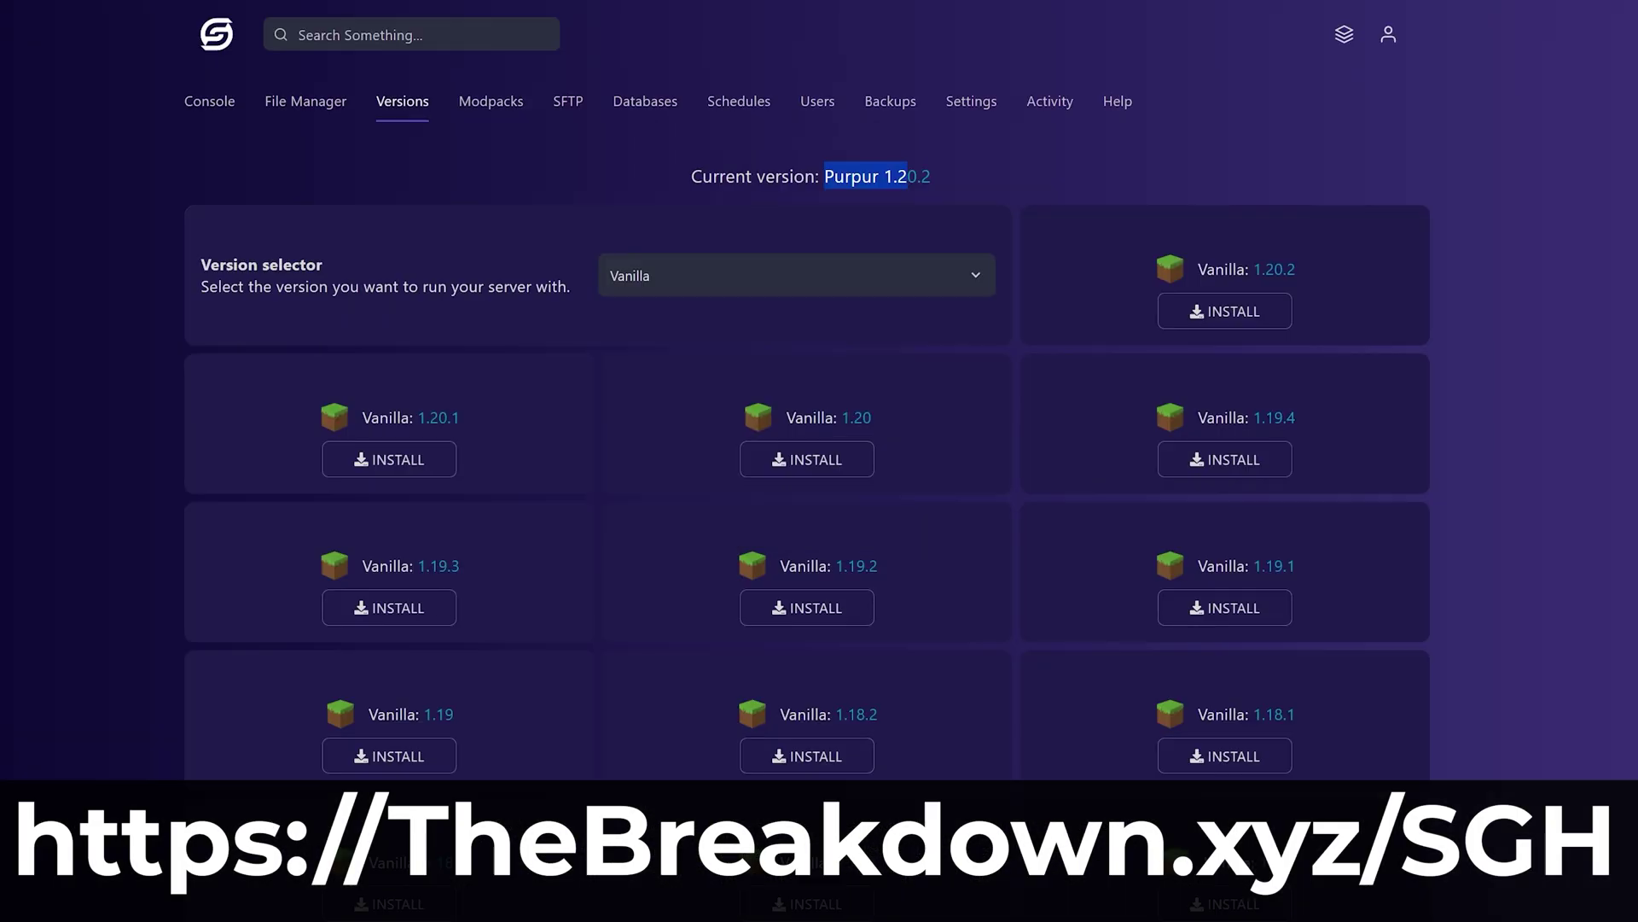
# Choose Forge as the server type and start installing Forge 1.20.2.
pyautogui.click(768, 276)
pyautogui.click(755, 469)
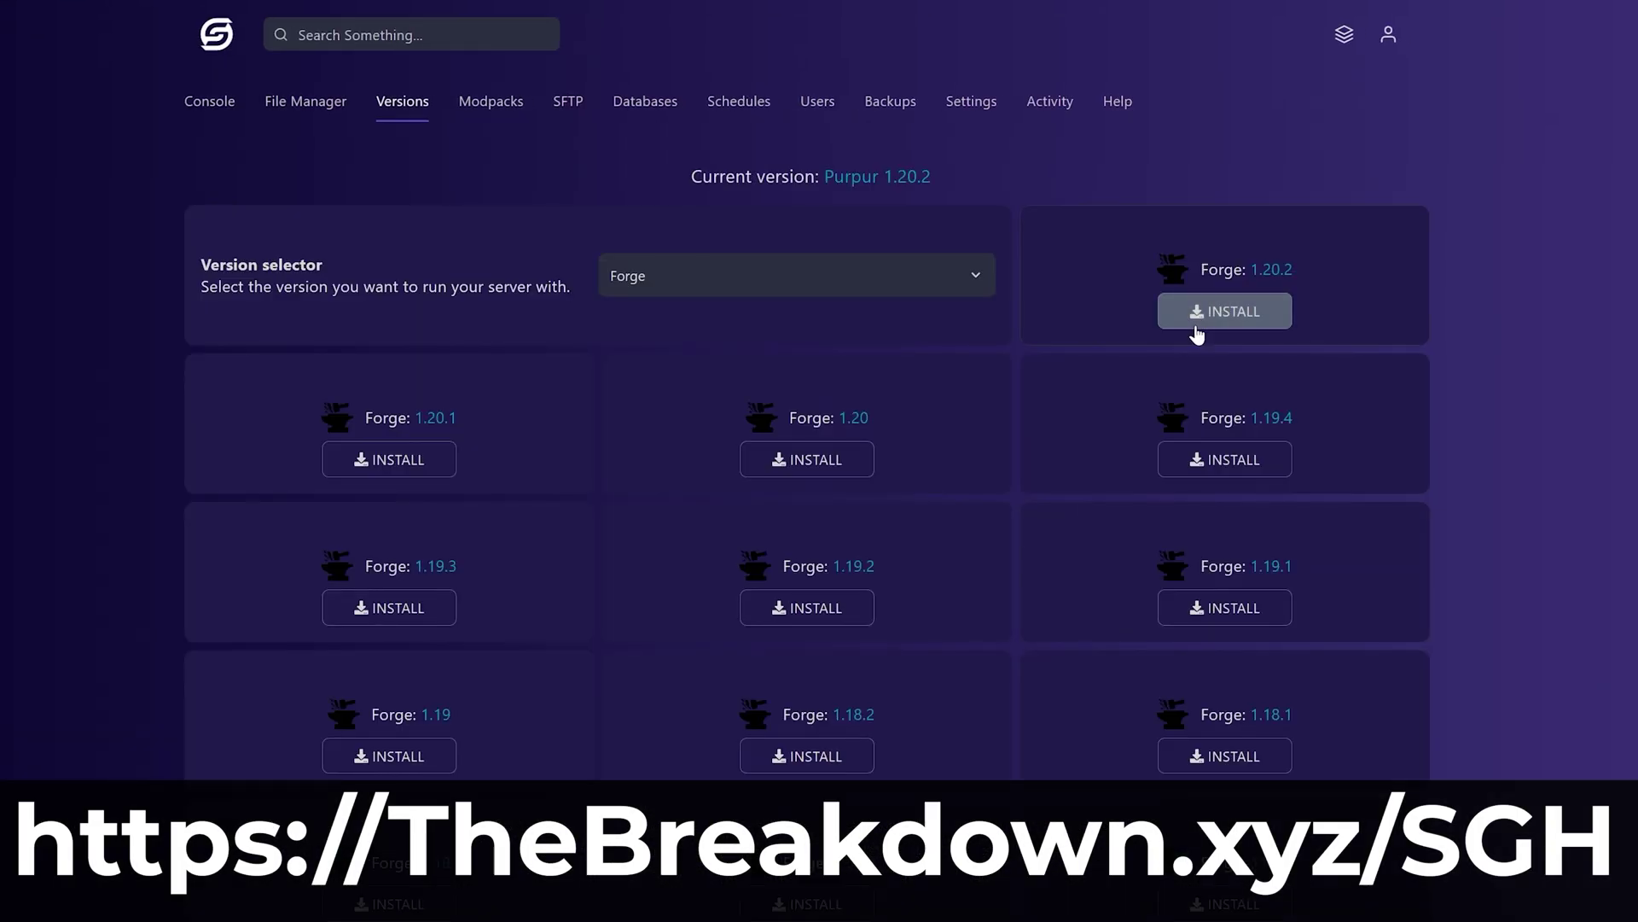
pyautogui.click(1225, 312)
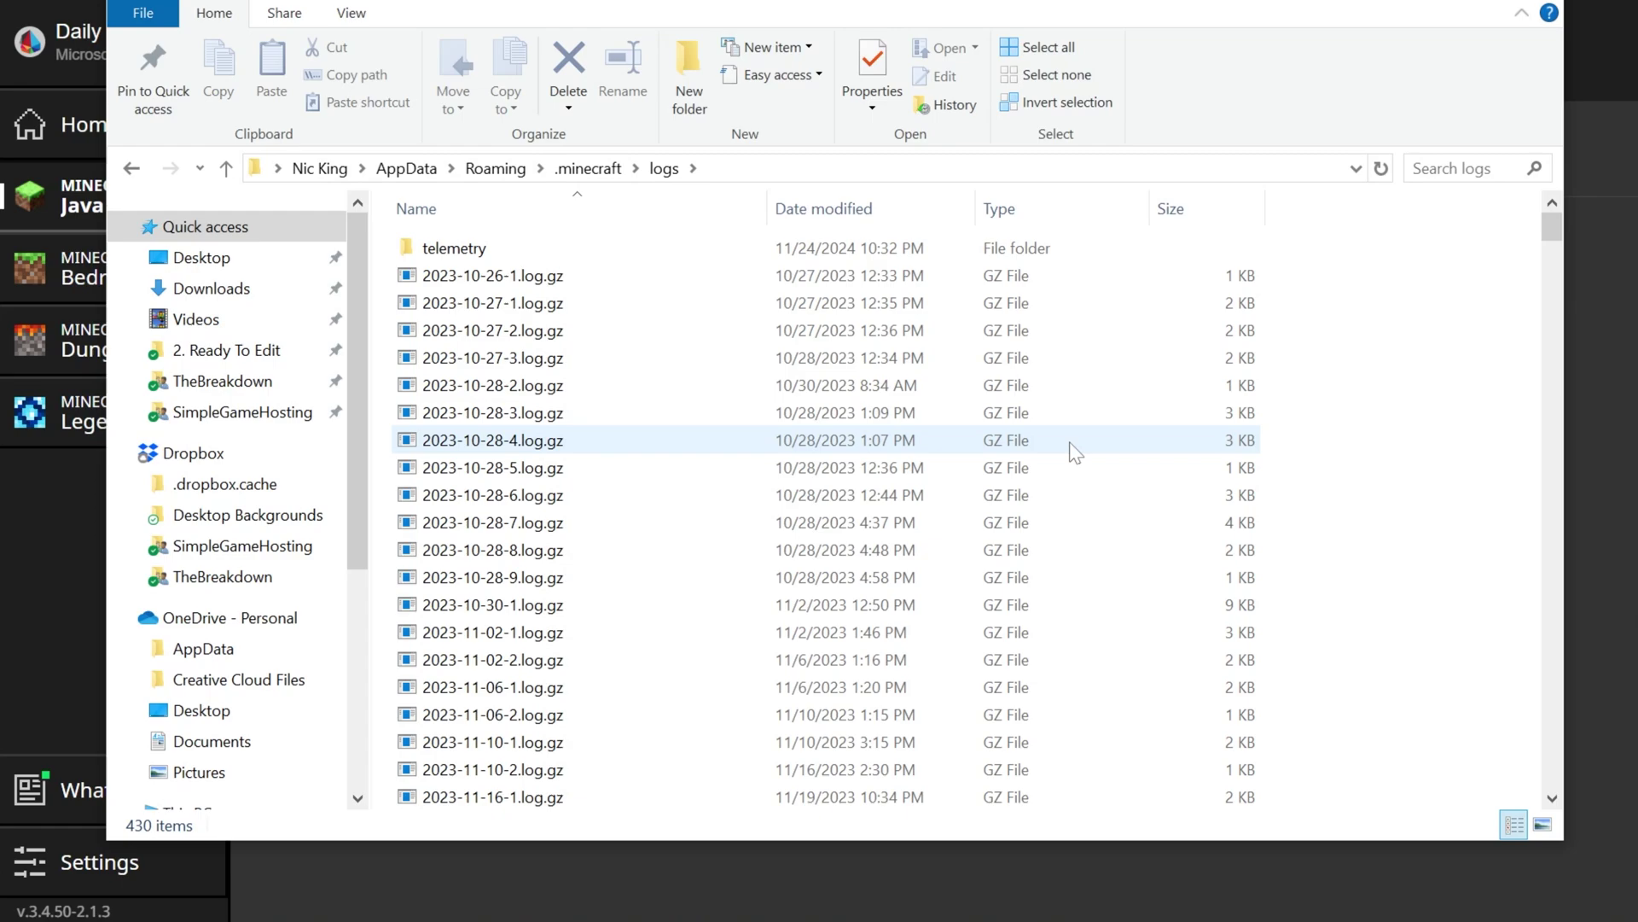
pyautogui.scroll(-10, 1074, 451)
pyautogui.scroll(-10, 1068, 450)
pyautogui.scroll(-10, 1069, 450)
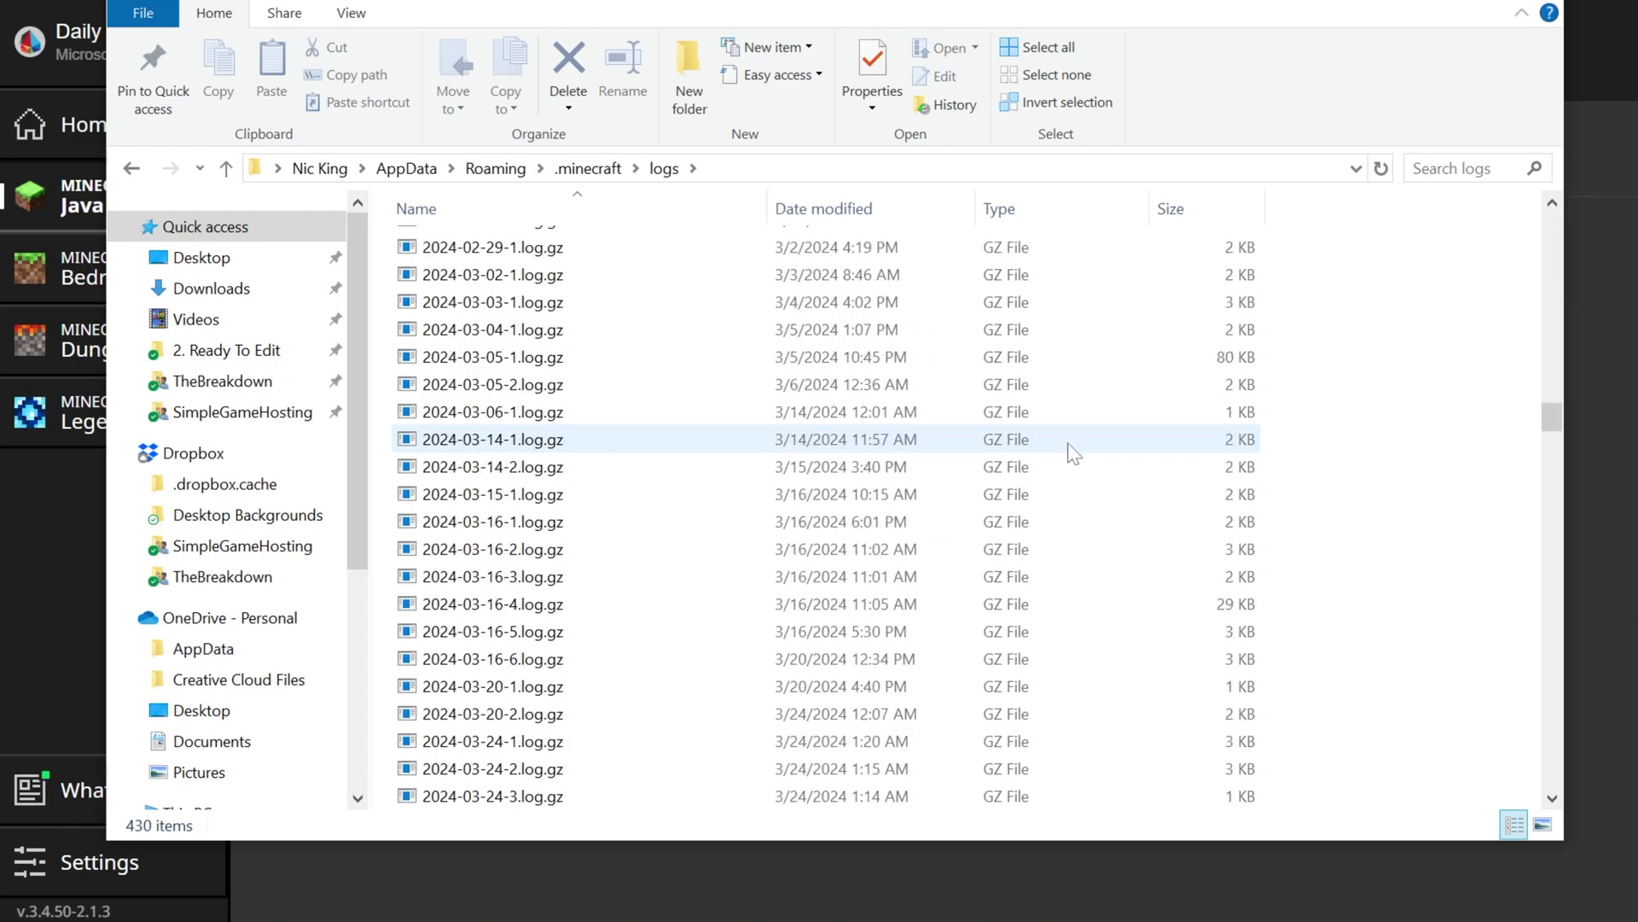
pyautogui.scroll(-10, 1066, 450)
pyautogui.scroll(-10, 1062, 449)
pyautogui.scroll(-10, 1063, 444)
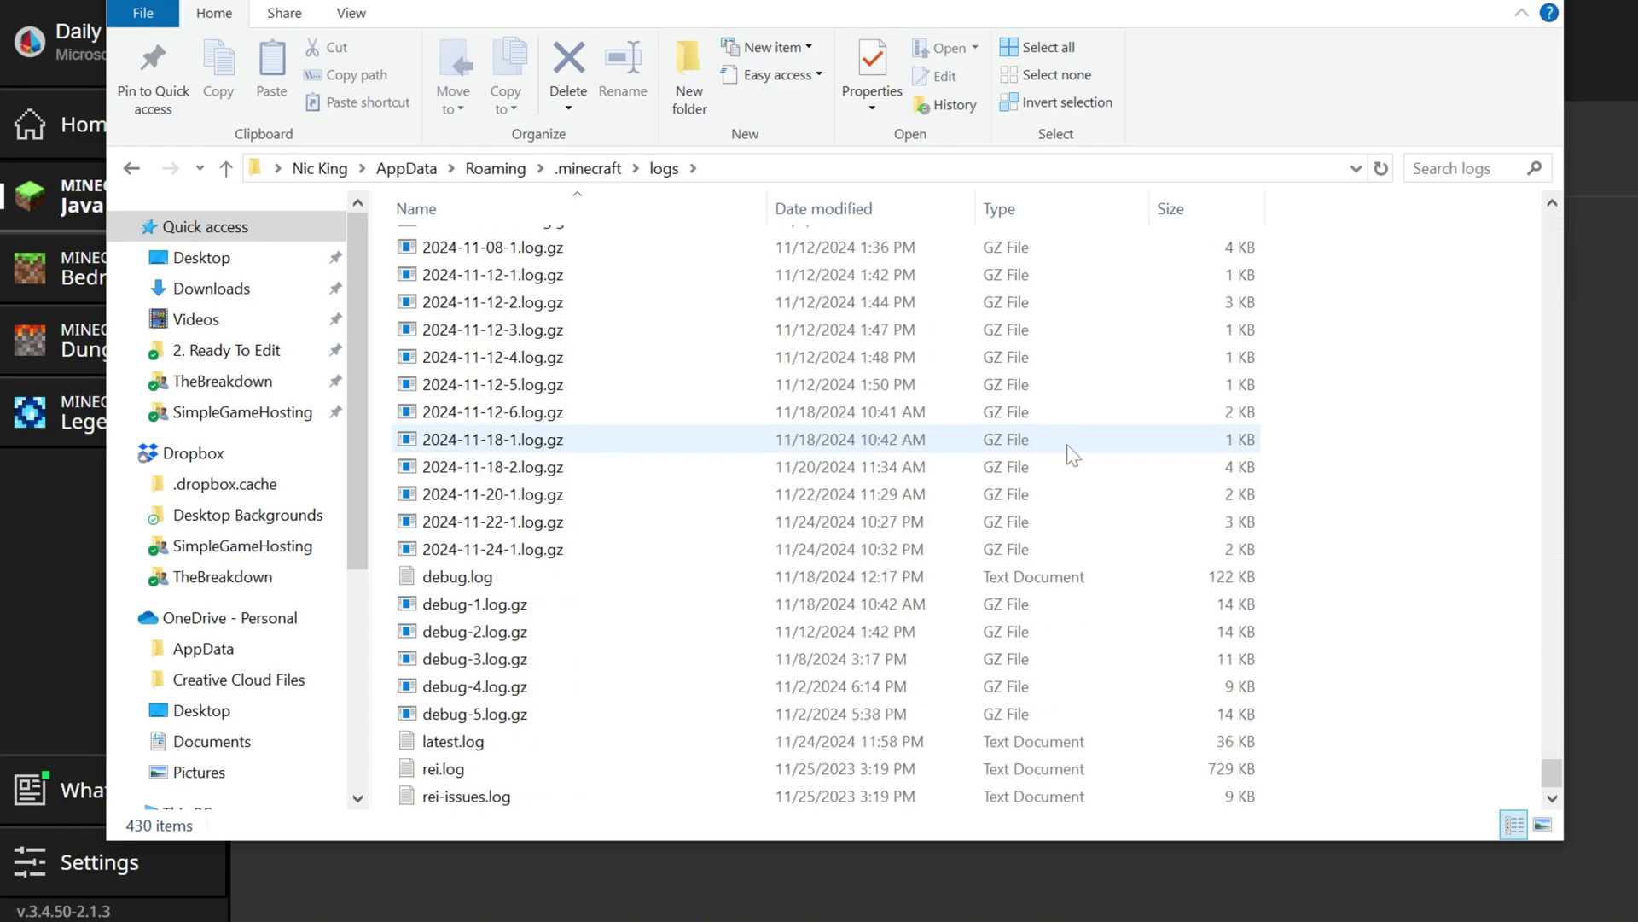